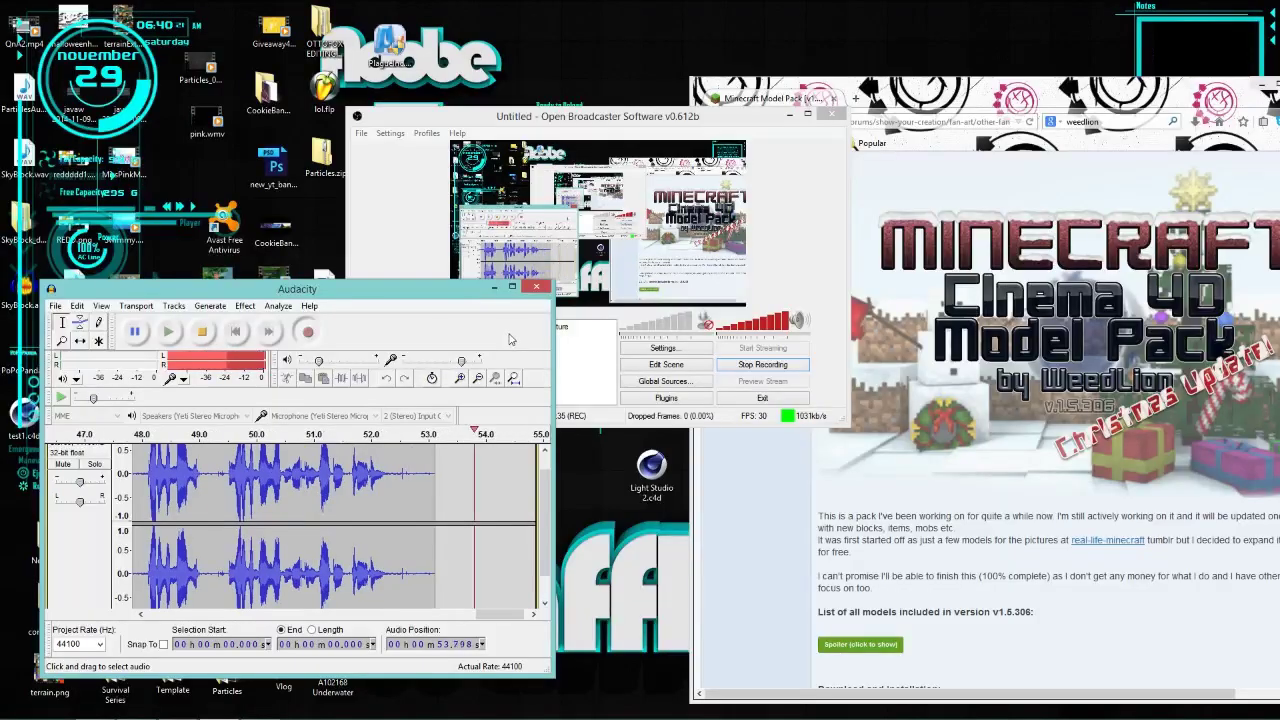
- Minimize the Audacity and Open Broadcaster Software windows and maximize the browser showing the Minecraft Model Pack forum page
left_click_drag(465, 295, 484, 233)
left_click(495, 231)
left_click_drag(730, 118, 602, 148)
left_click(661, 136)
left_click_drag(920, 102, 493, 18)
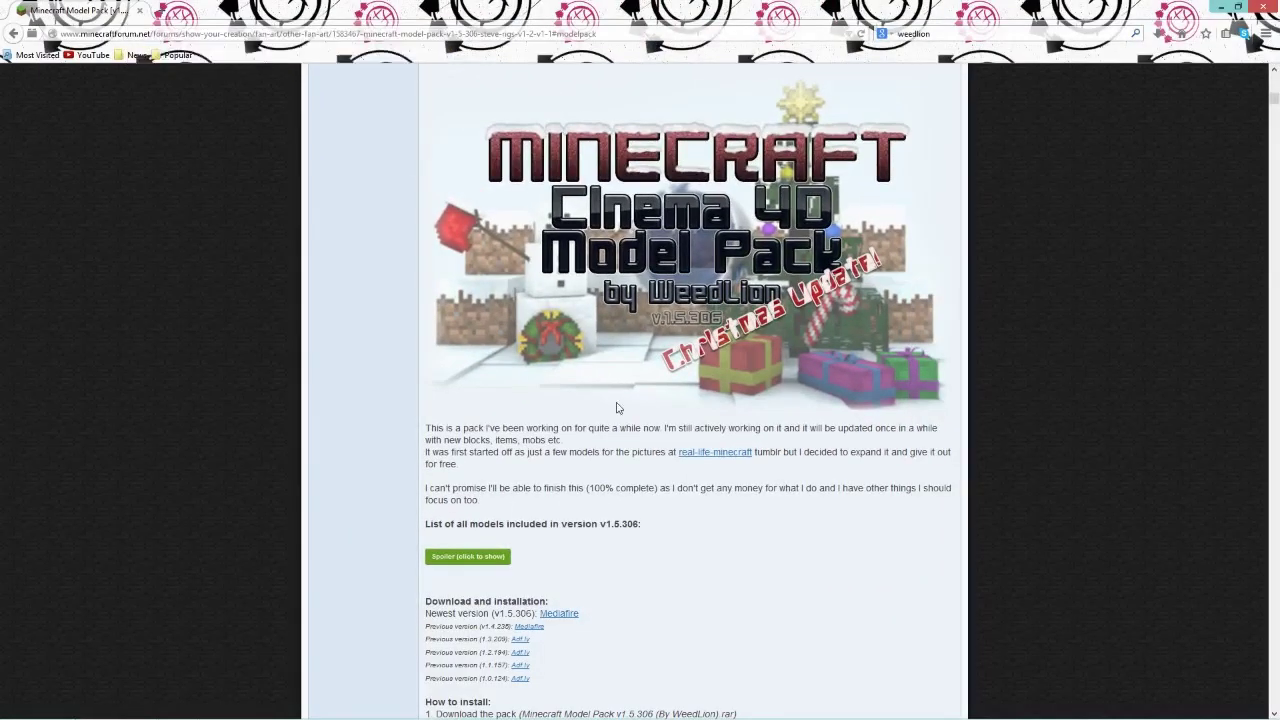
- Move the browser aside and open the Survival Games folder in File Explorer
left_click_drag(509, 8, 1078, 256)
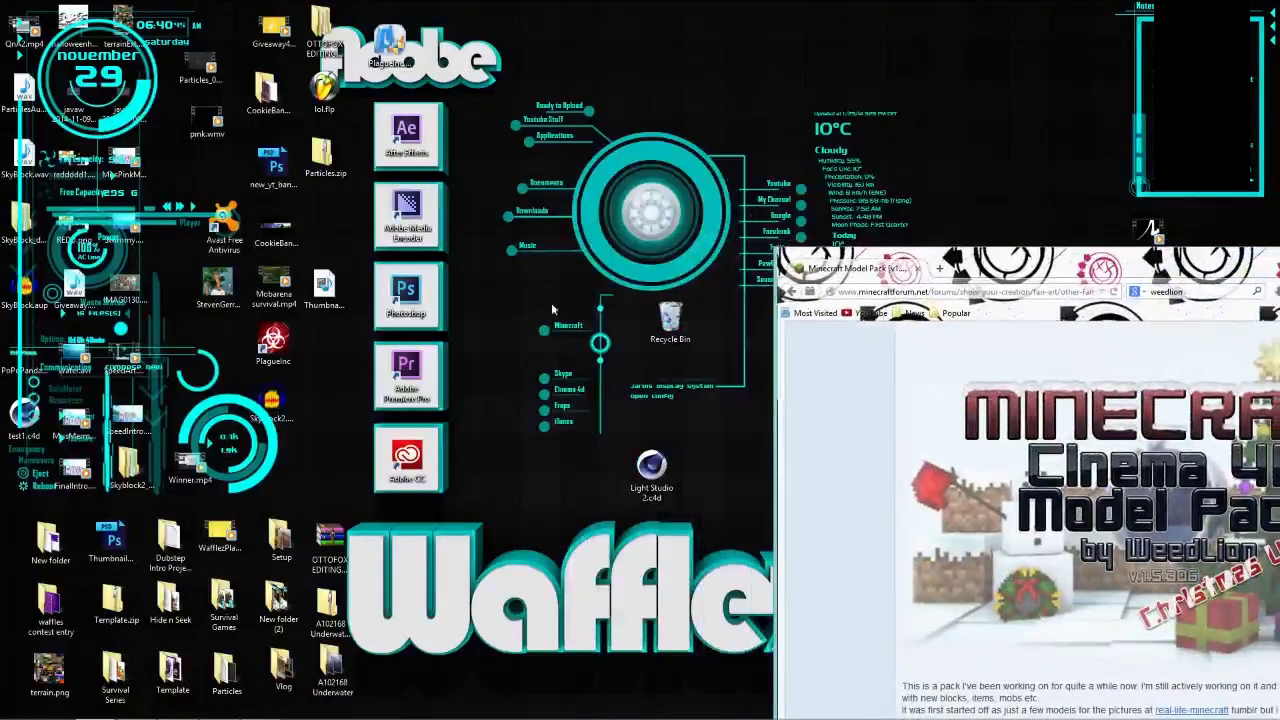
mouse_move(55, 717)
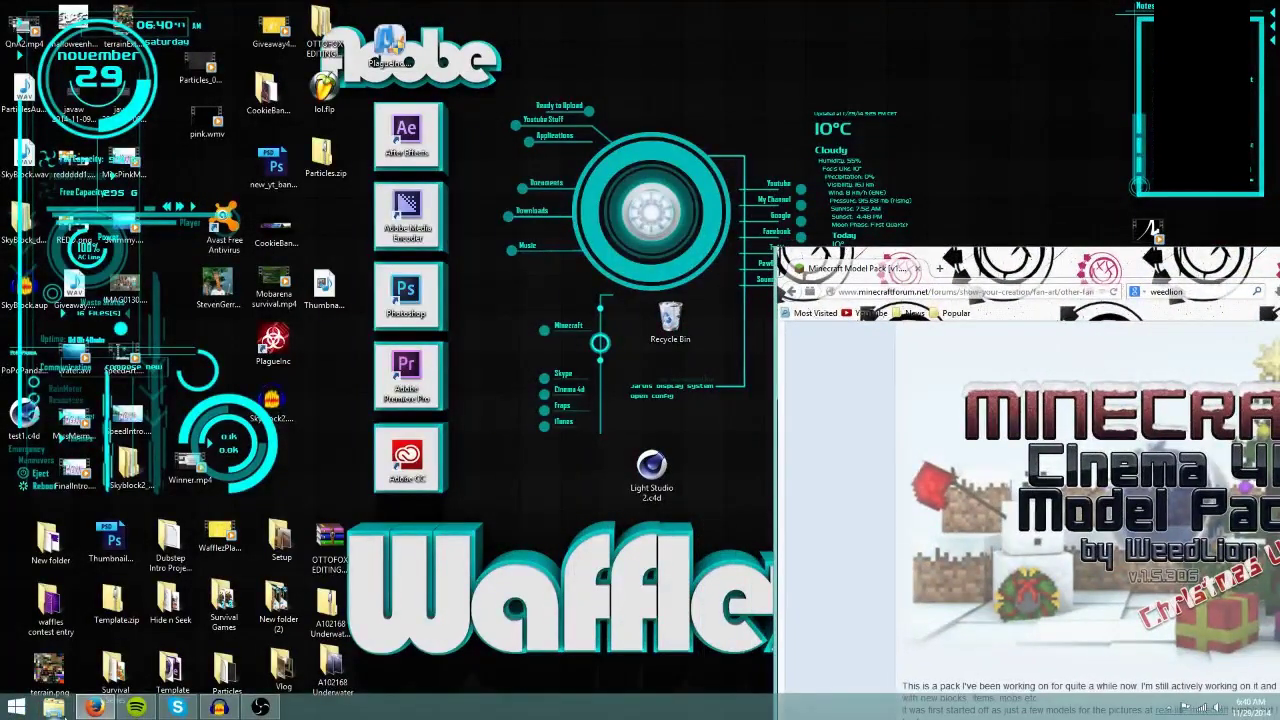
left_click(53, 707)
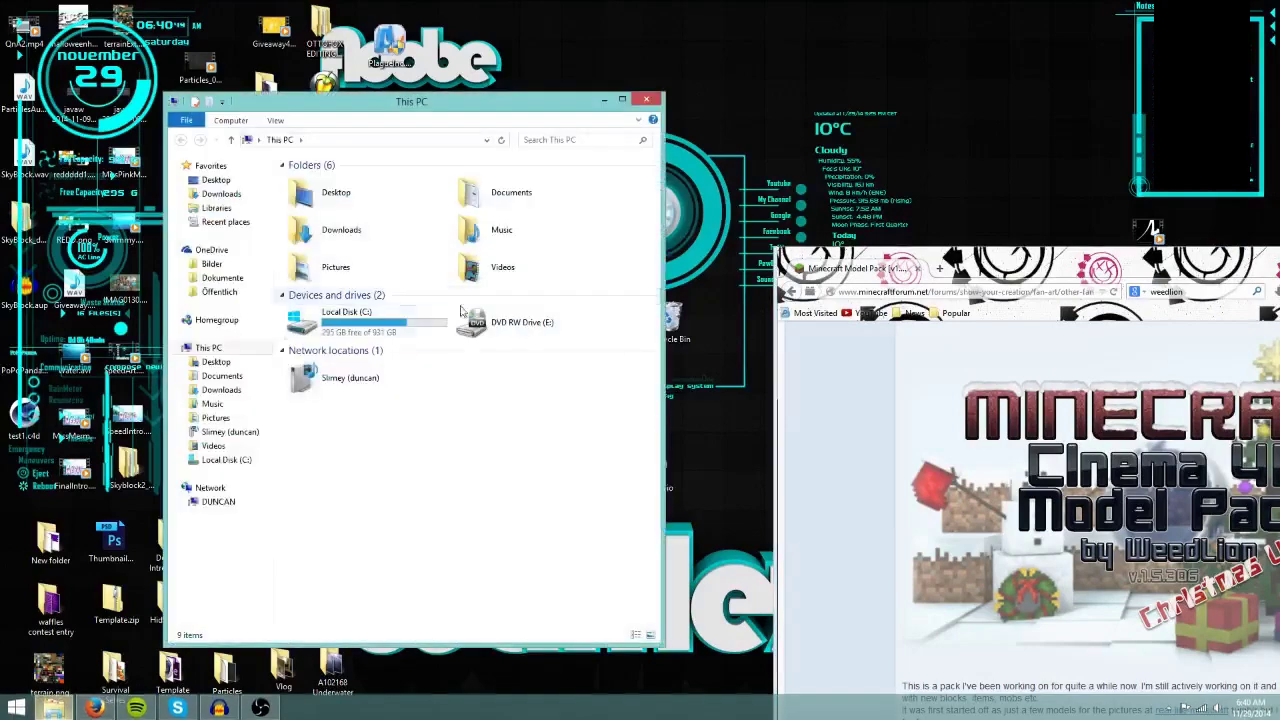
left_click(216, 362)
left_click(228, 376)
left_click(577, 137)
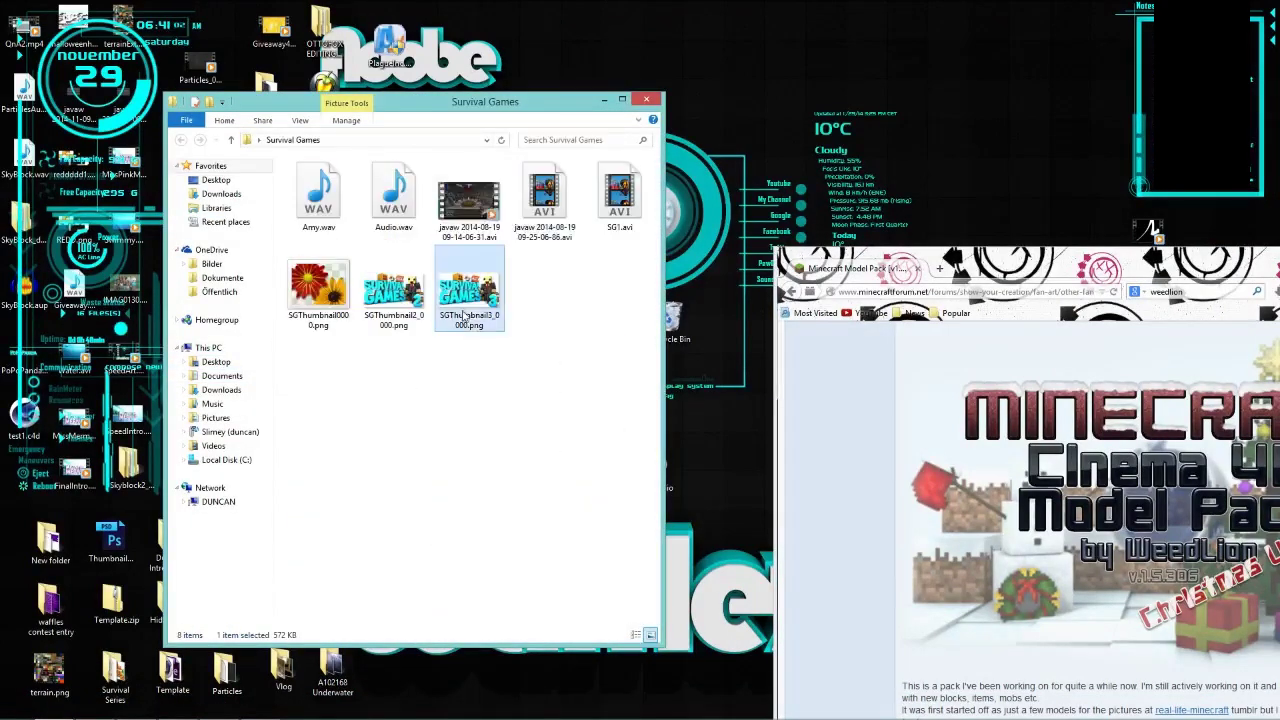
- View the SGThumbnail3_0000.png image enlarged, and close the image viewer and the Survival Games folder
double_click(462, 315)
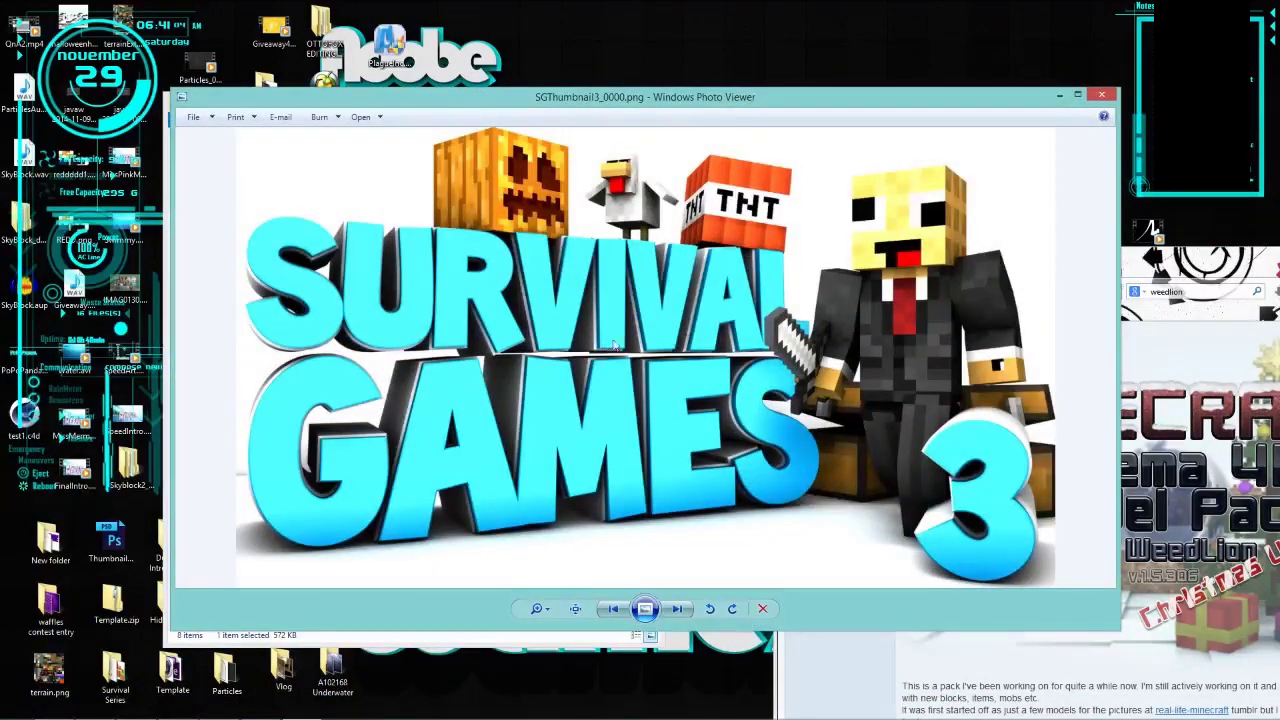
double_click(690, 97)
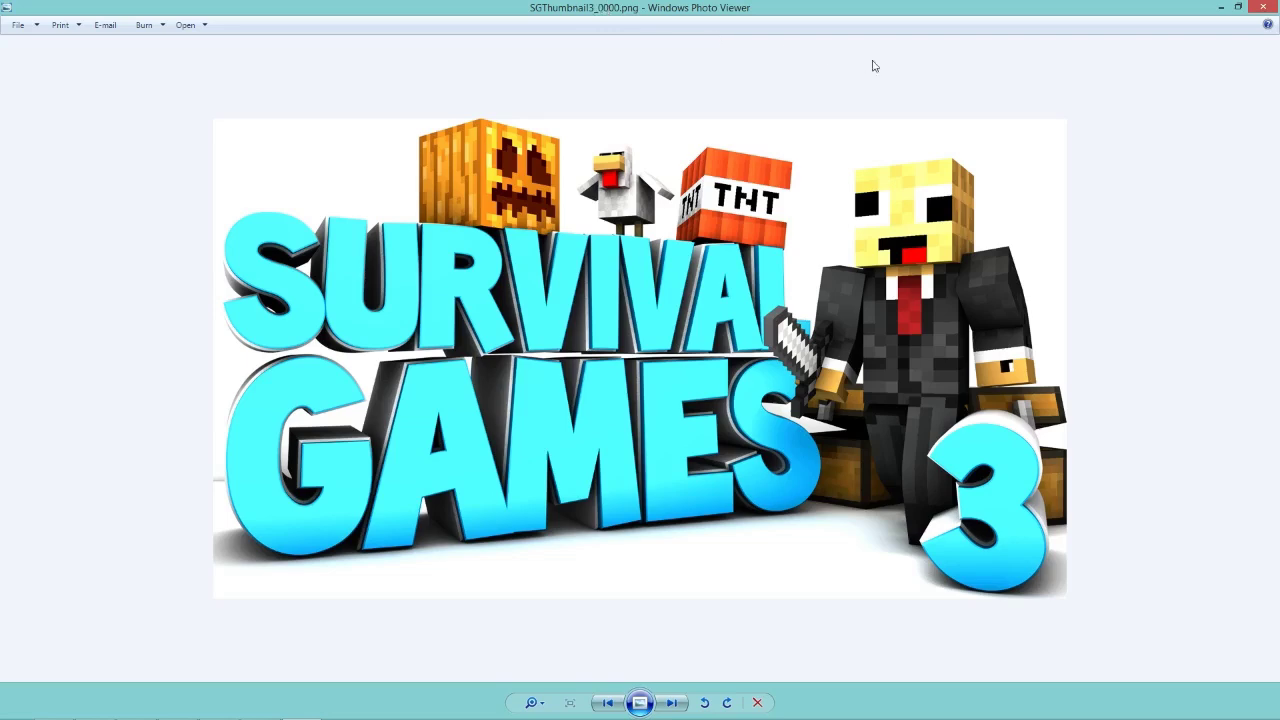
mouse_move(654, 8)
left_mouse_down()
mouse_move(651, 36)
mouse_move(634, 34)
mouse_move(634, 1)
left_mouse_up()
left_click_drag(698, 10, 601, 69)
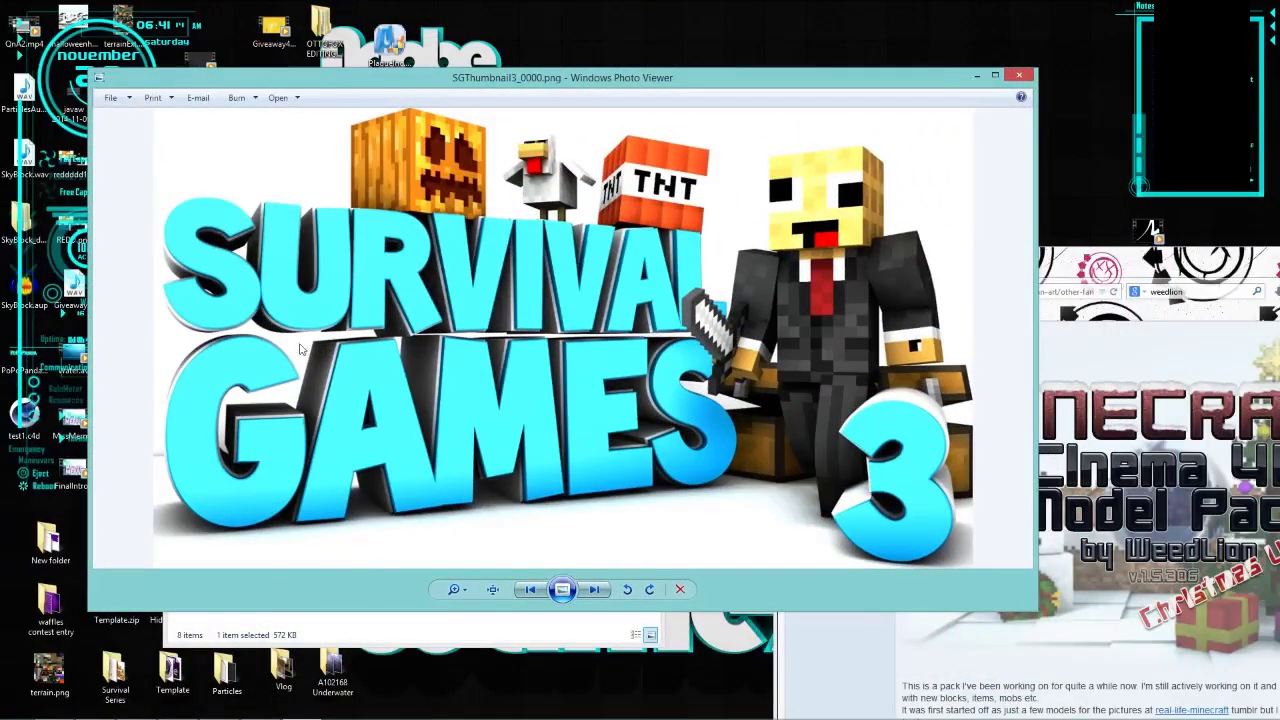
left_click(1021, 75)
left_click_drag(541, 104, 466, 151)
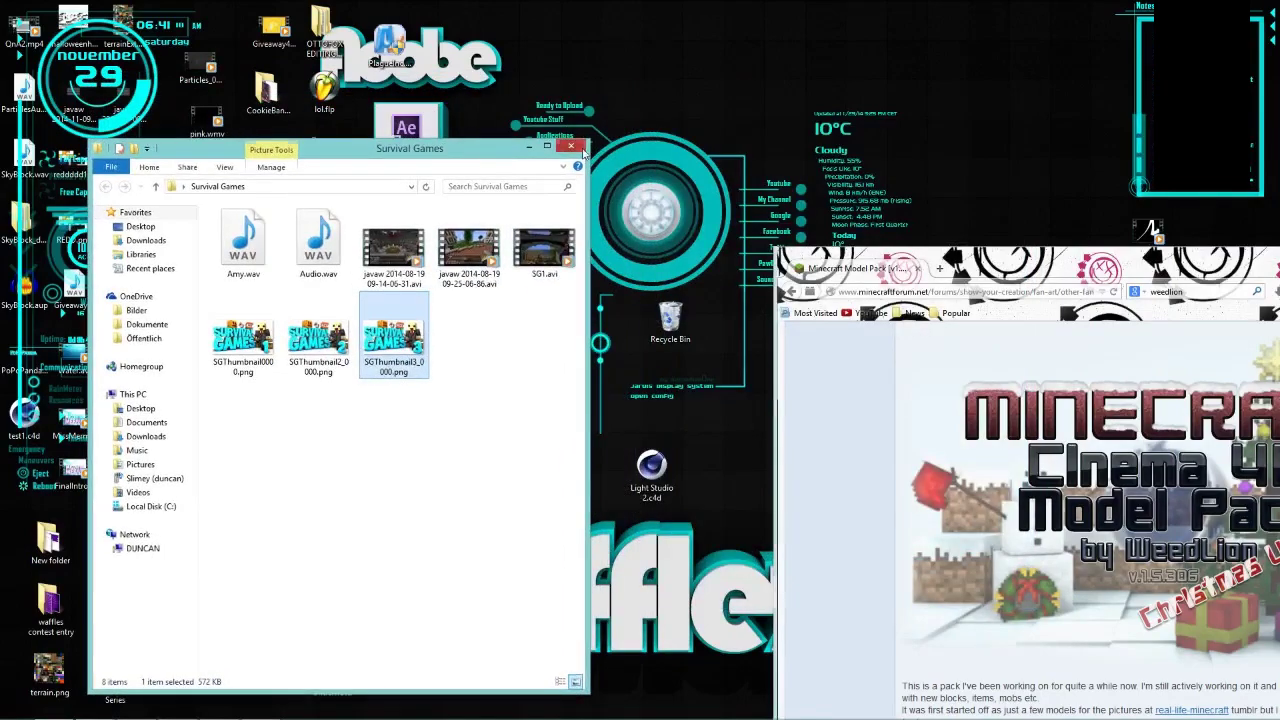
left_click(571, 147)
- Maximize the browser and look through the forum thread's polls, list of pack links and model pack section
left_click_drag(1057, 270, 486, 8)
scroll(357, 383, "up", 4)
scroll(357, 383, "down", 4)
scroll(357, 383, "up", 4)
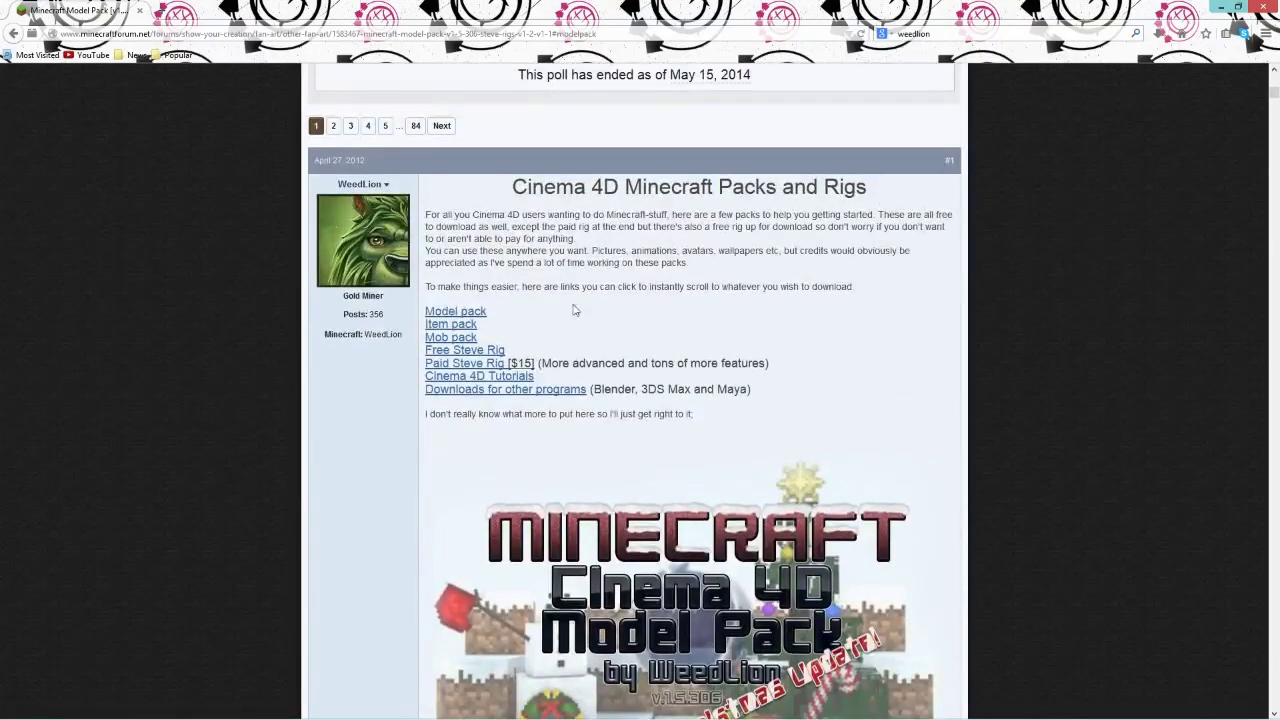
scroll(354, 506, "down", 4)
scroll(339, 526, "up", 8)
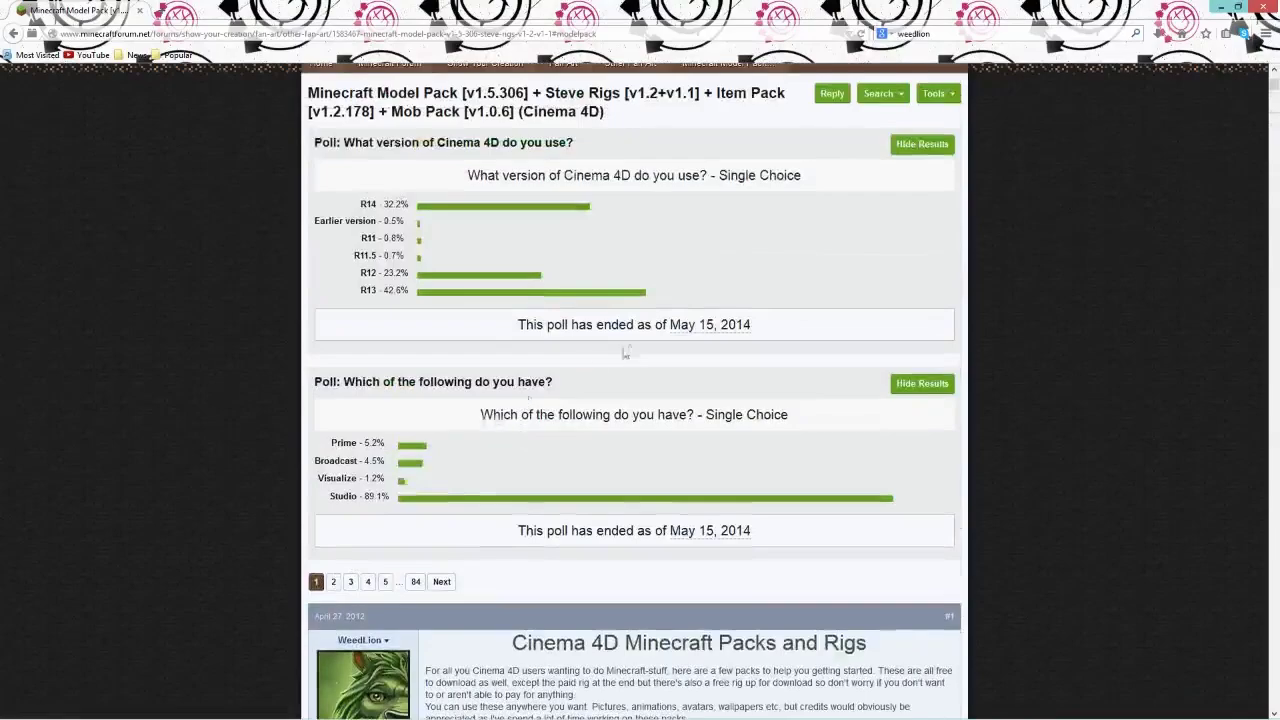
scroll(595, 369, "up", 3)
scroll(831, 356, "down", 10)
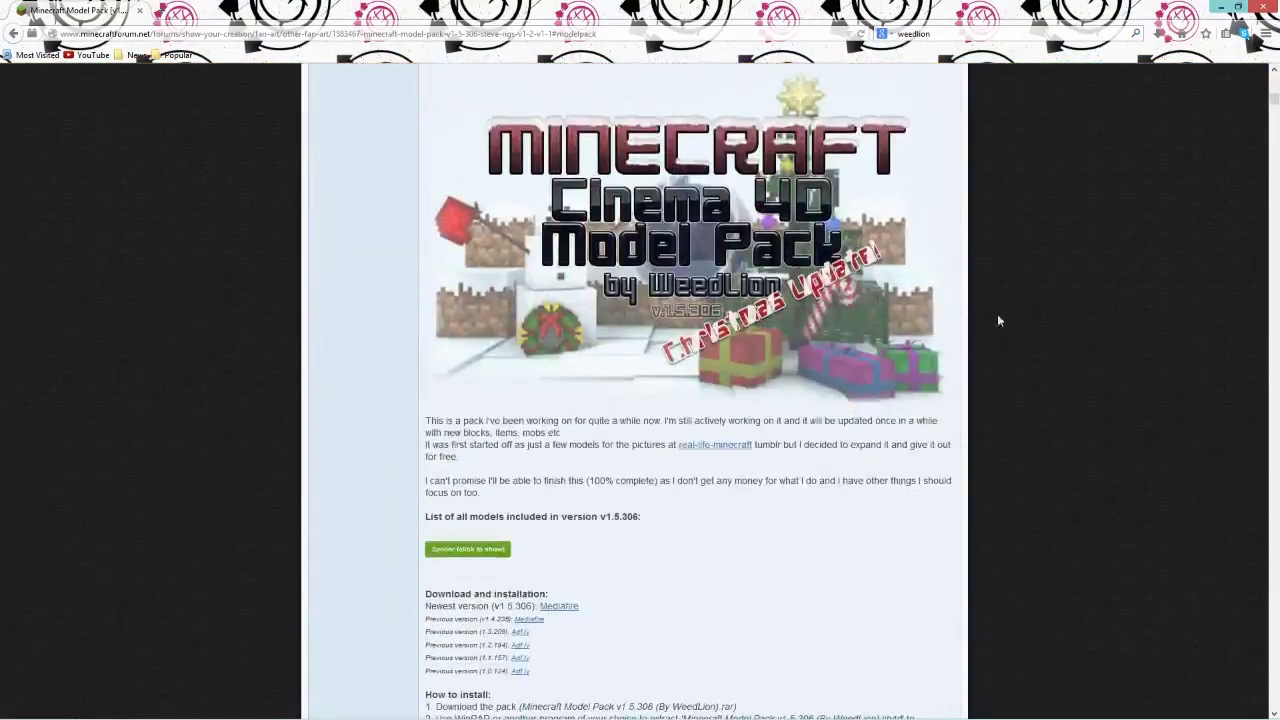
mouse_move(1274, 104)
left_mouse_down()
mouse_move(1274, 116)
mouse_move(1272, 100)
mouse_move(1258, 111)
left_mouse_up()
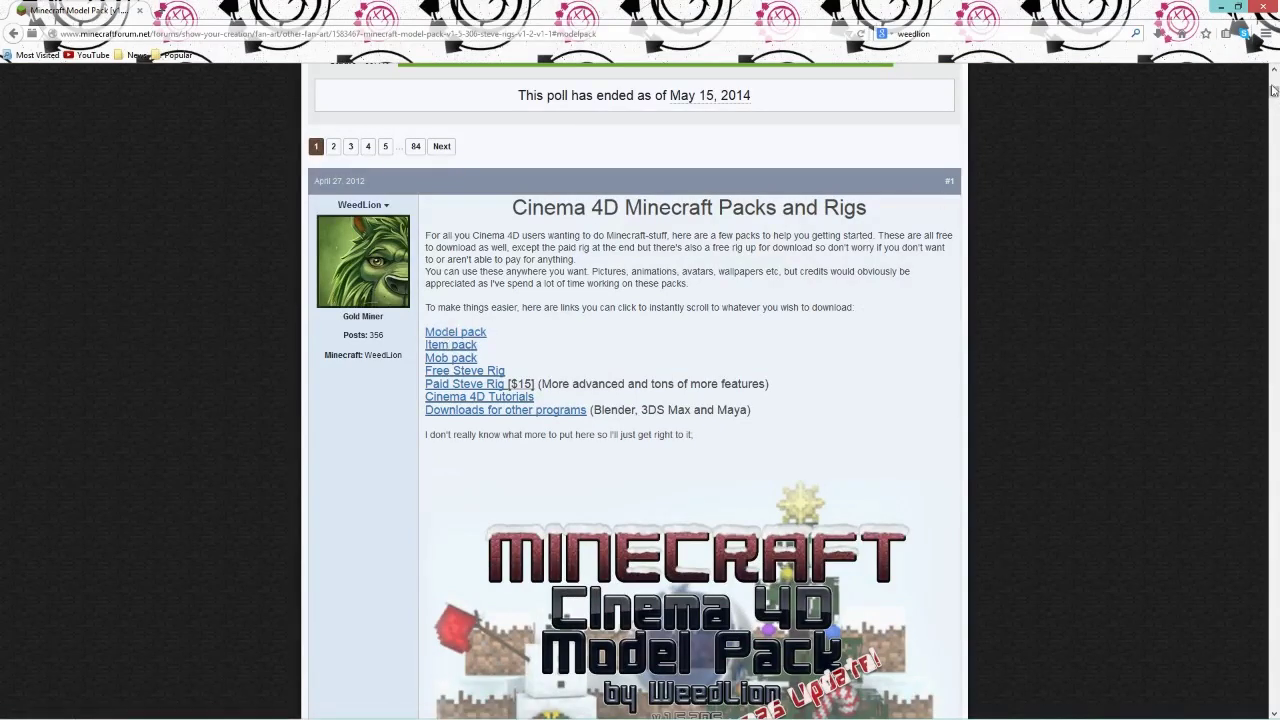
scroll(1238, 136, "down", 5)
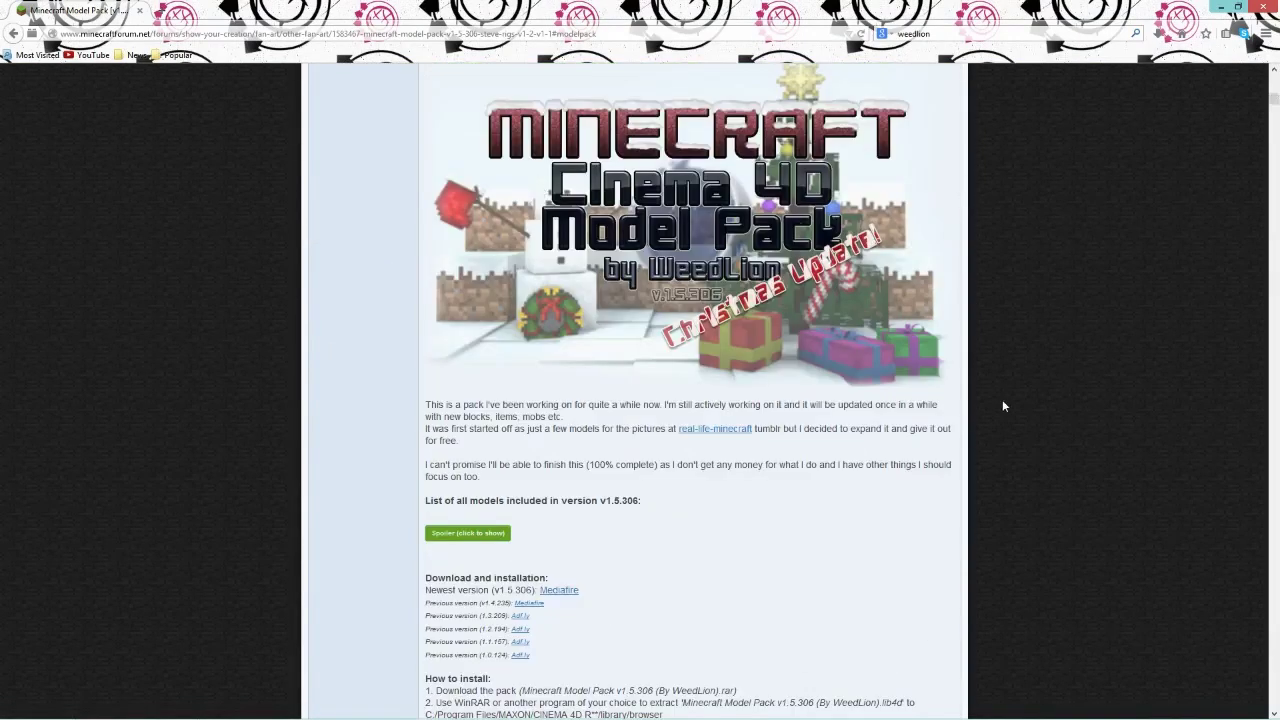
scroll(1007, 391, "up", 3)
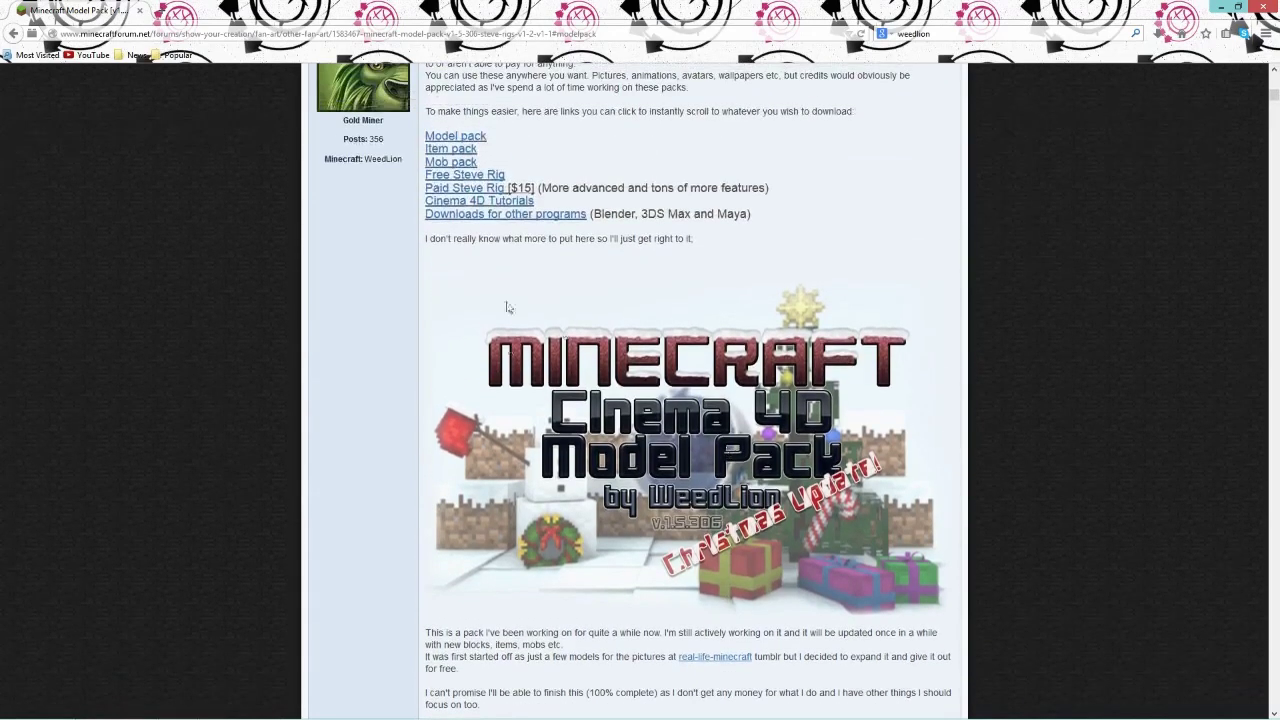
scroll(517, 306, "up", 3)
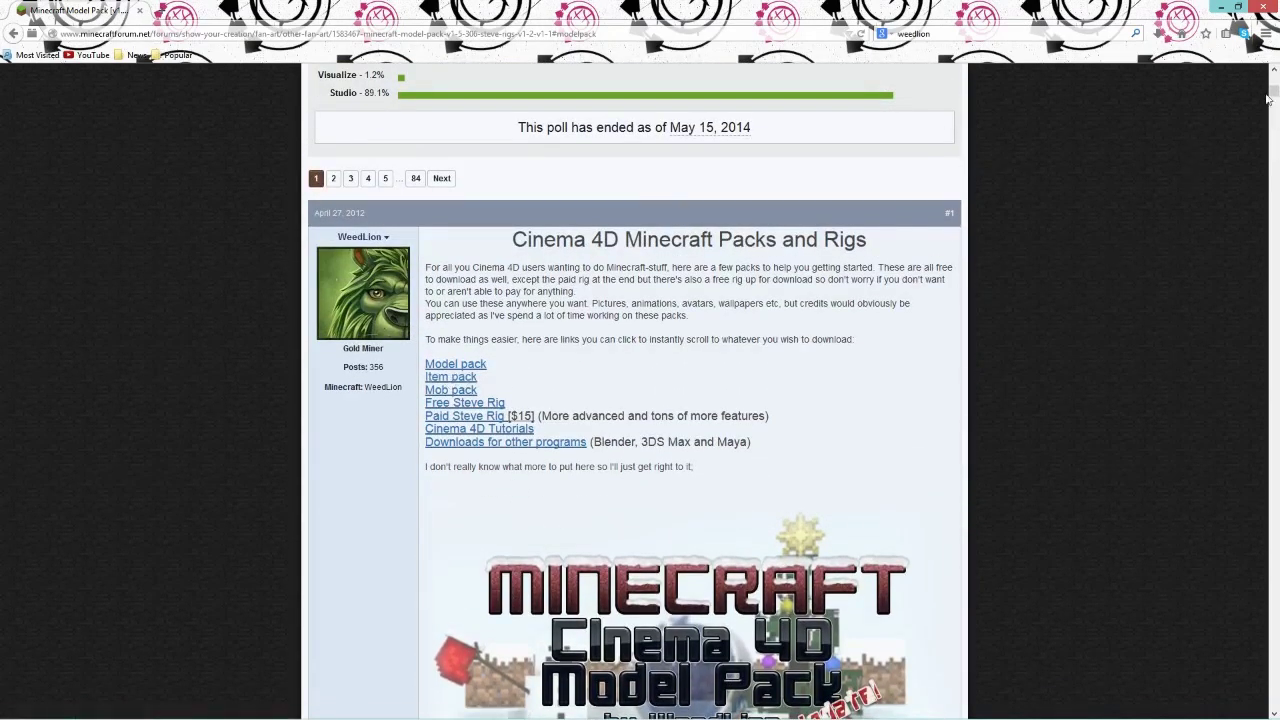
- View the Item pack section through its link and return to the list of pack links
left_click(451, 377)
scroll(700, 400, "down", 15)
scroll(1000, 250, "up", 1)
left_click_drag(1273, 315, 1256, 72)
scroll(563, 551, "down", 8)
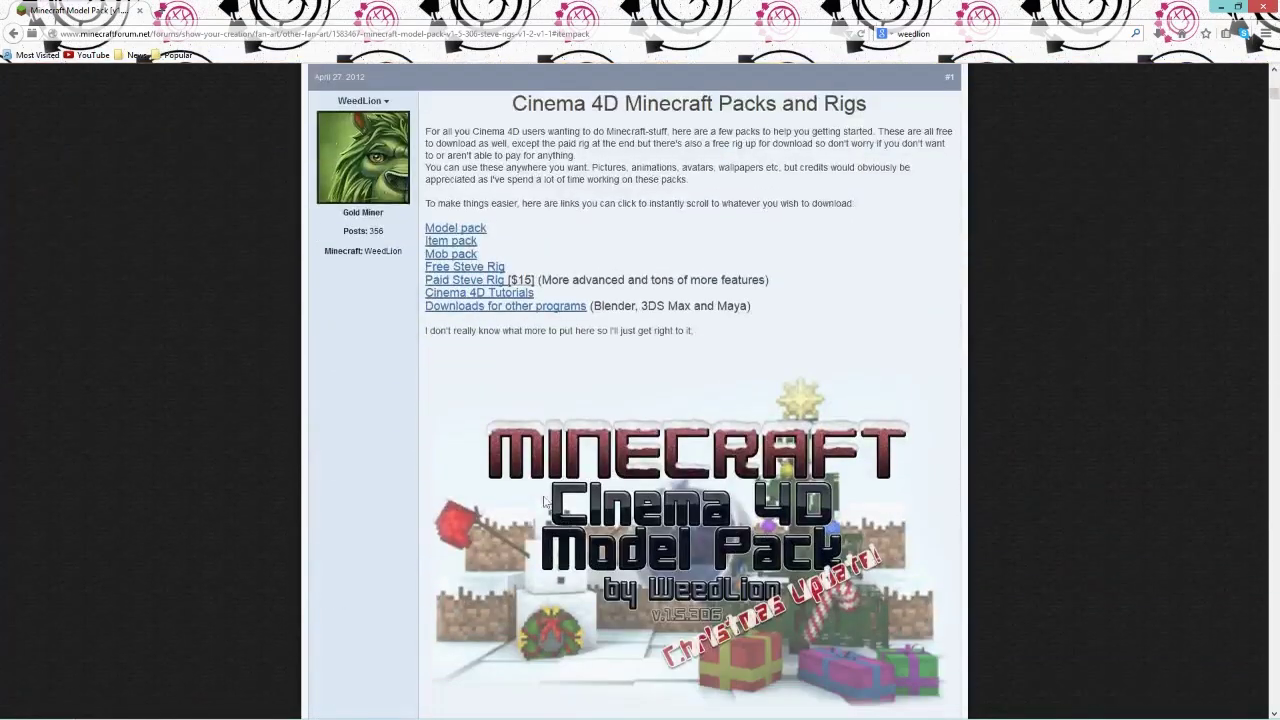
- View the Mob pack section with its included mobs and return to the list of pack links
left_click(445, 255)
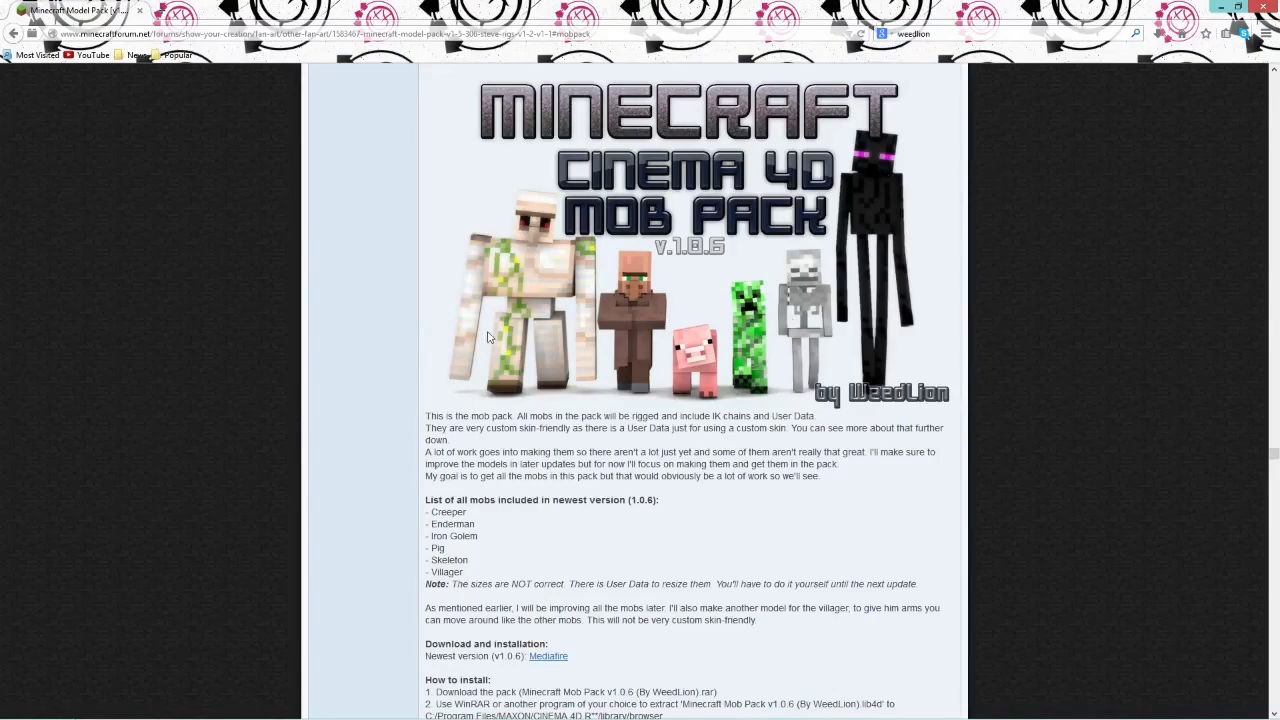
scroll(536, 322, "down", 1)
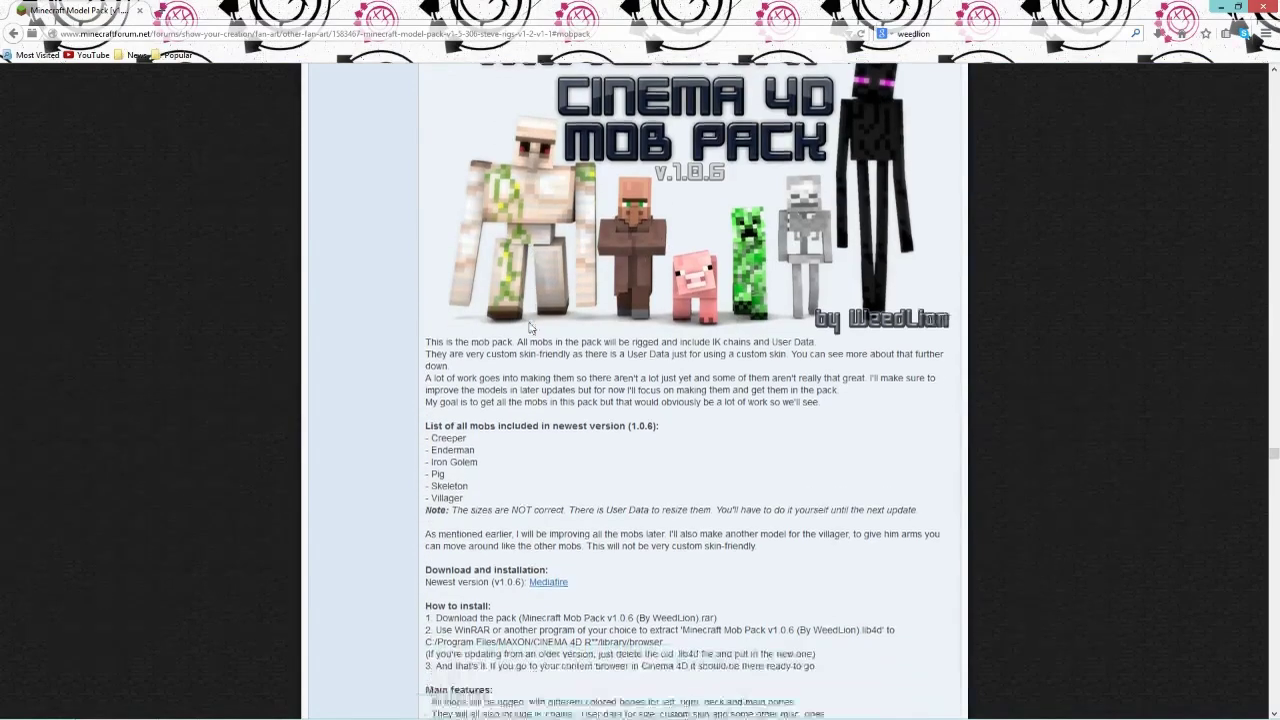
scroll(536, 322, "up", 3)
left_click_drag(1274, 447, 1262, 93)
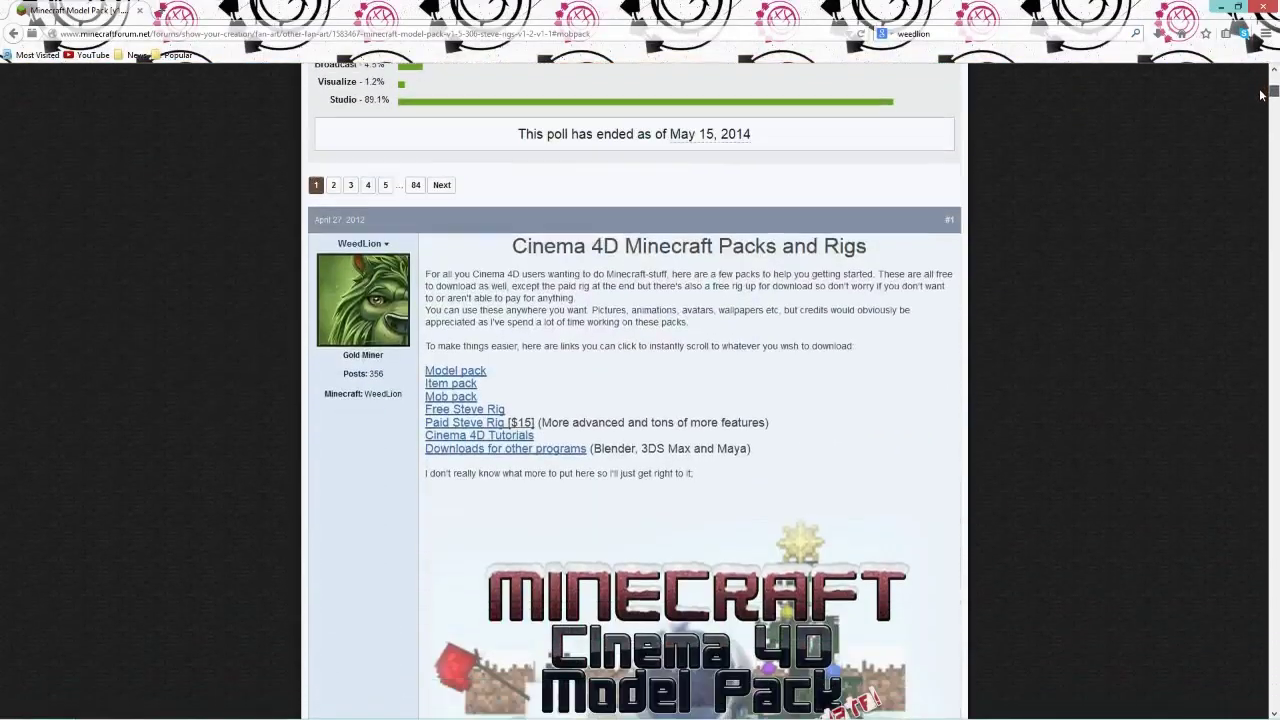
- View the Free Steve Rig section of the forum post in the maximized browser
left_click(476, 413)
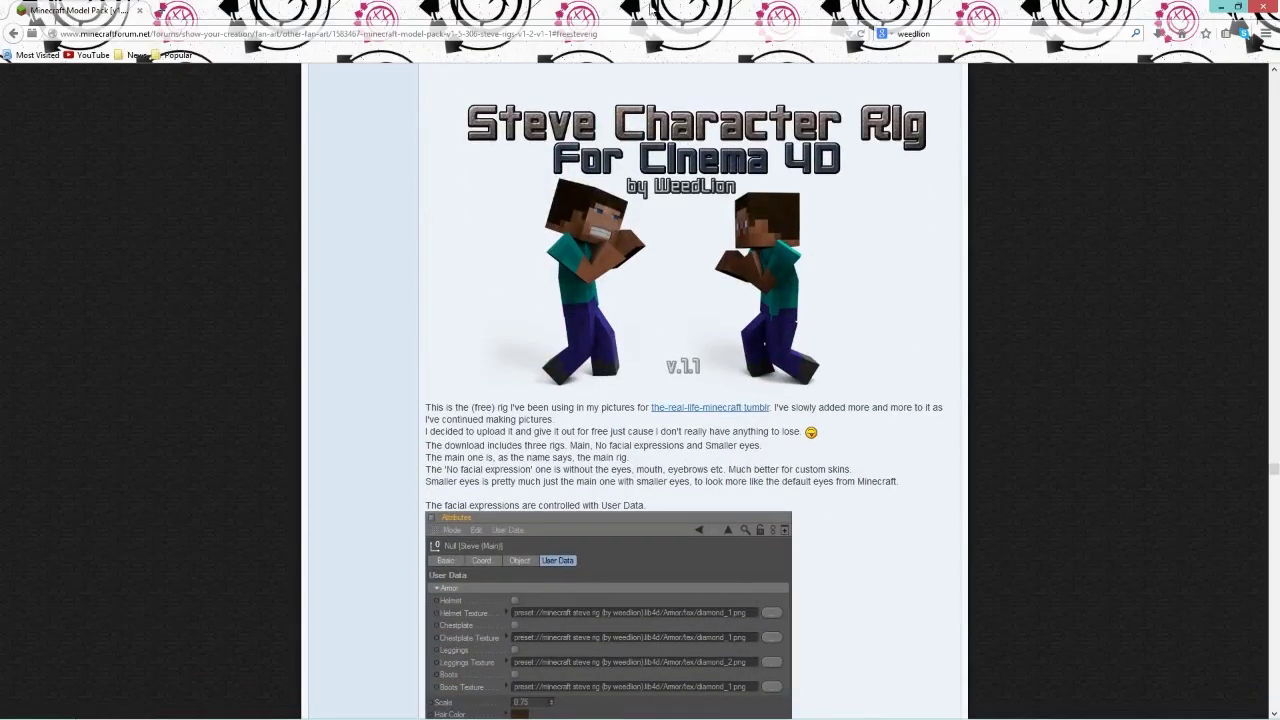
left_click_drag(268, 3, 325, 0)
left_click_drag(738, 3, 666, 58)
double_click(818, 60)
scroll(1248, 456, "down", 15)
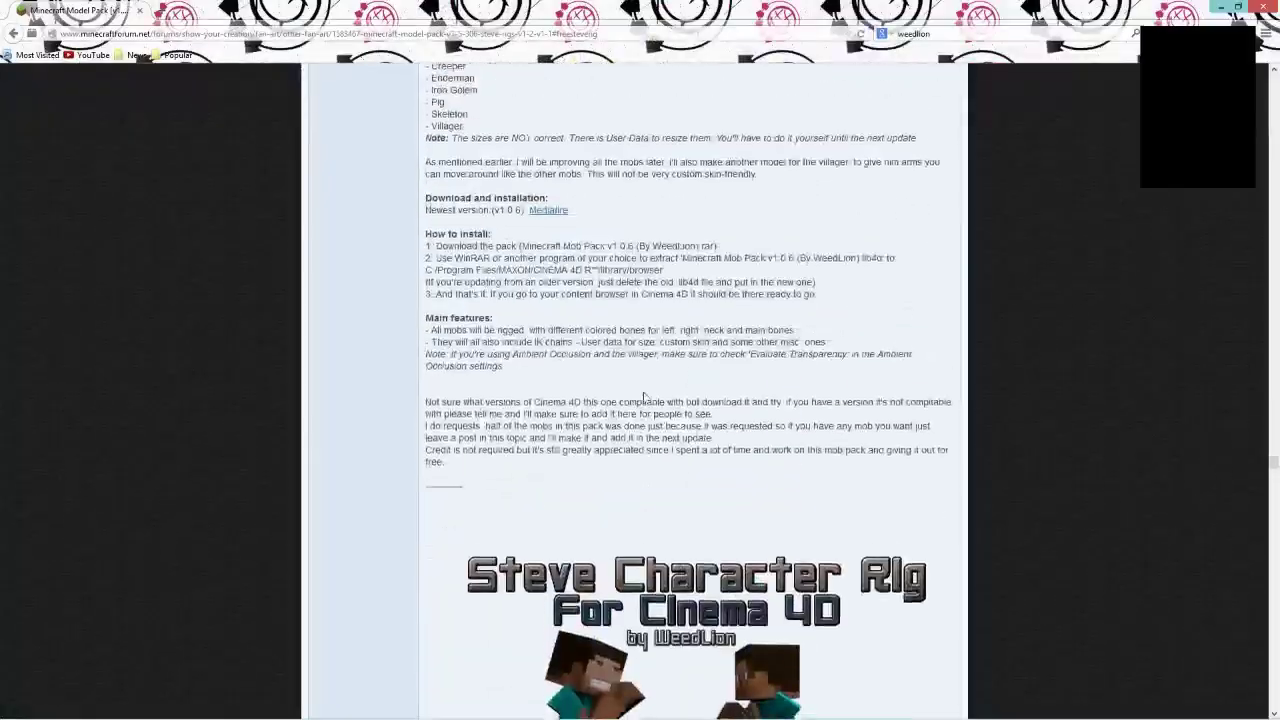
- Return to the list of pack links and jump to the Model pack section
left_click_drag(1272, 458, 1272, 78)
scroll(560, 472, "down", 4)
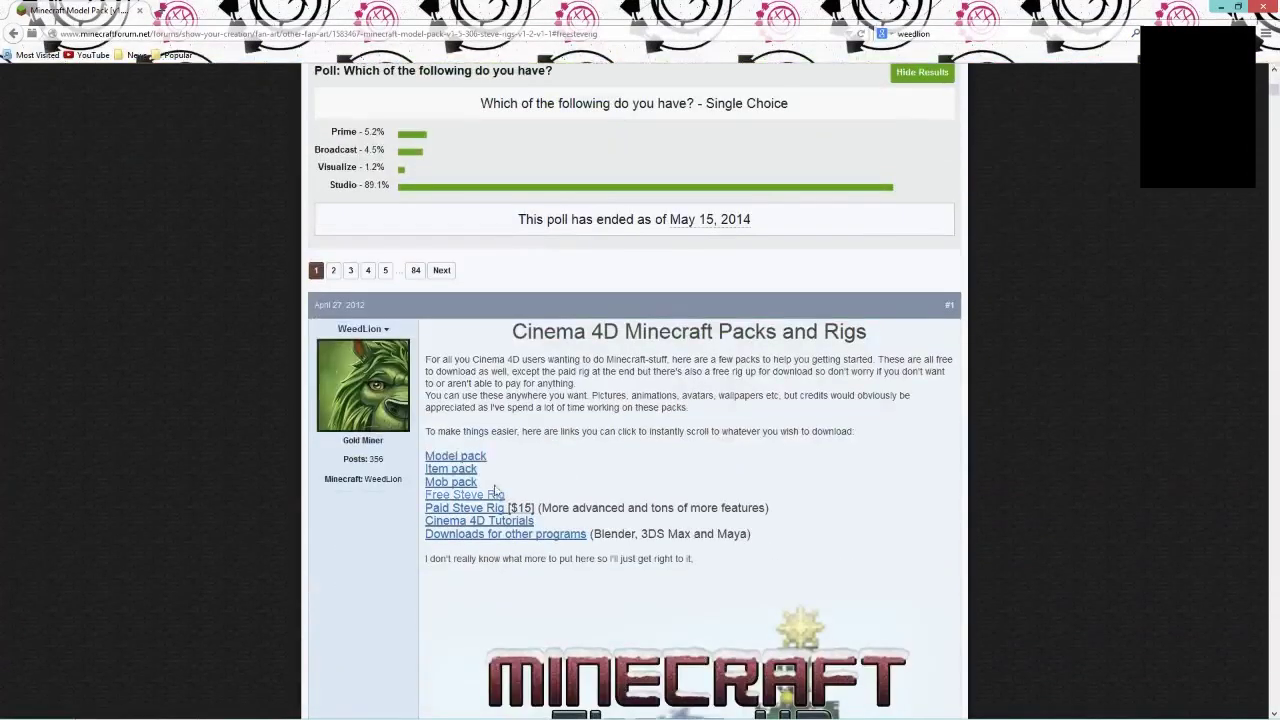
left_click(452, 456)
scroll(638, 577, "down", 1)
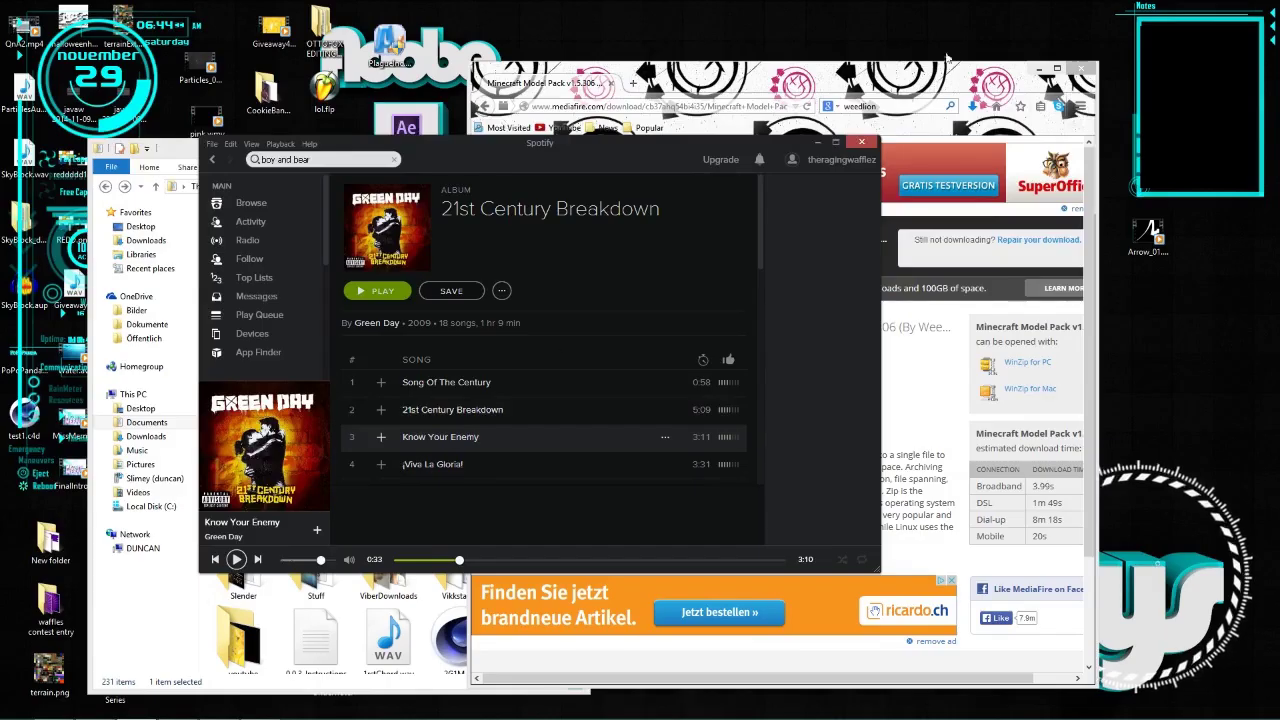
- Minimize the Spotify and File Explorer windows and move the browser with the MediaFire page aside to clear the desktop
left_click_drag(700, 72, 580, 133)
left_click_drag(336, 140, 324, 394)
left_click(804, 403)
left_click_drag(789, 127, 1124, 312)
left_click(529, 147)
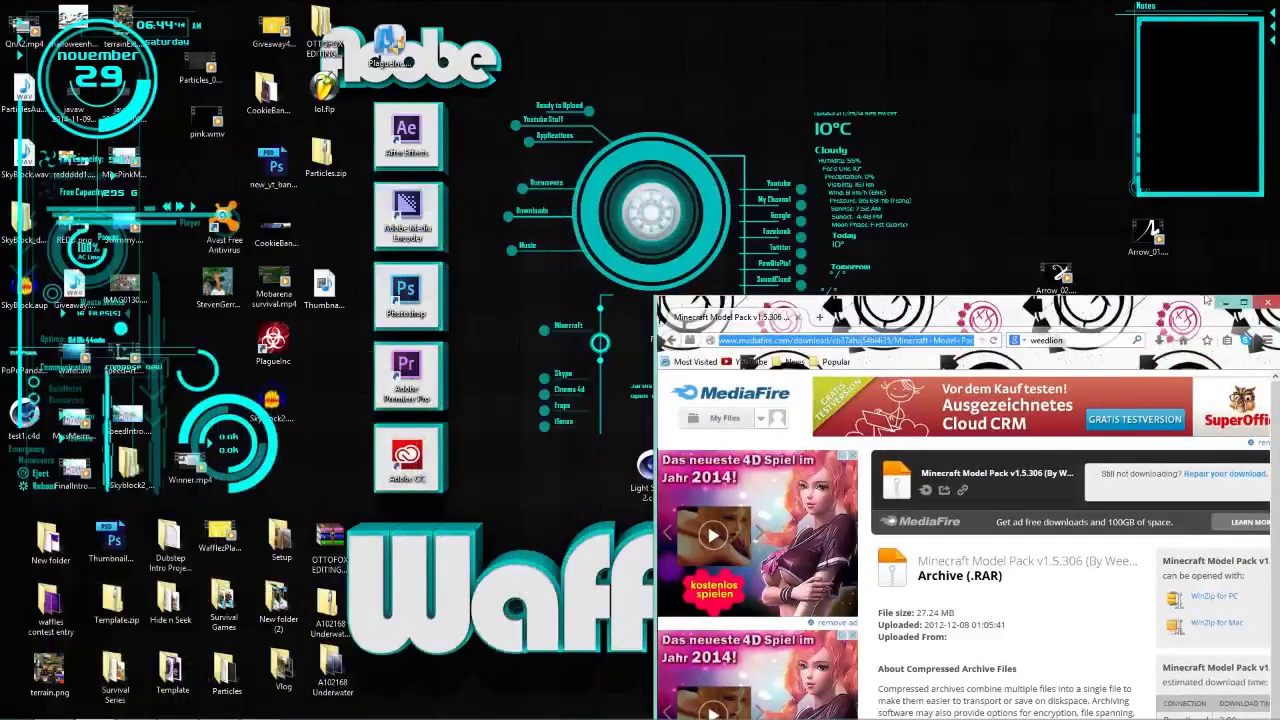
- Copy the downloaded Minecraft Model Pack v1.5.306 .rar from the browser's download list onto the desktop and minimize the browser
left_click_drag(1207, 300, 1119, 194)
left_click(1071, 237)
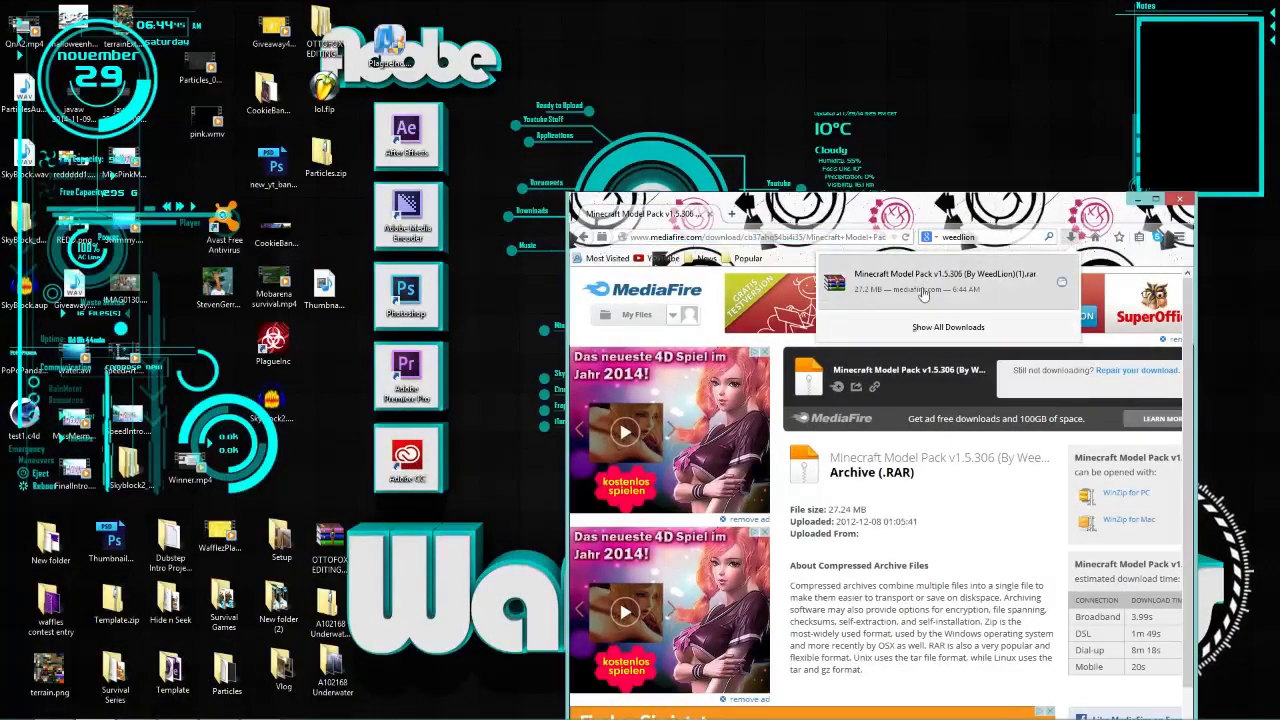
mouse_move(612, 78)
left_mouse_down()
mouse_move(625, 30)
mouse_move(620, 55)
left_mouse_up()
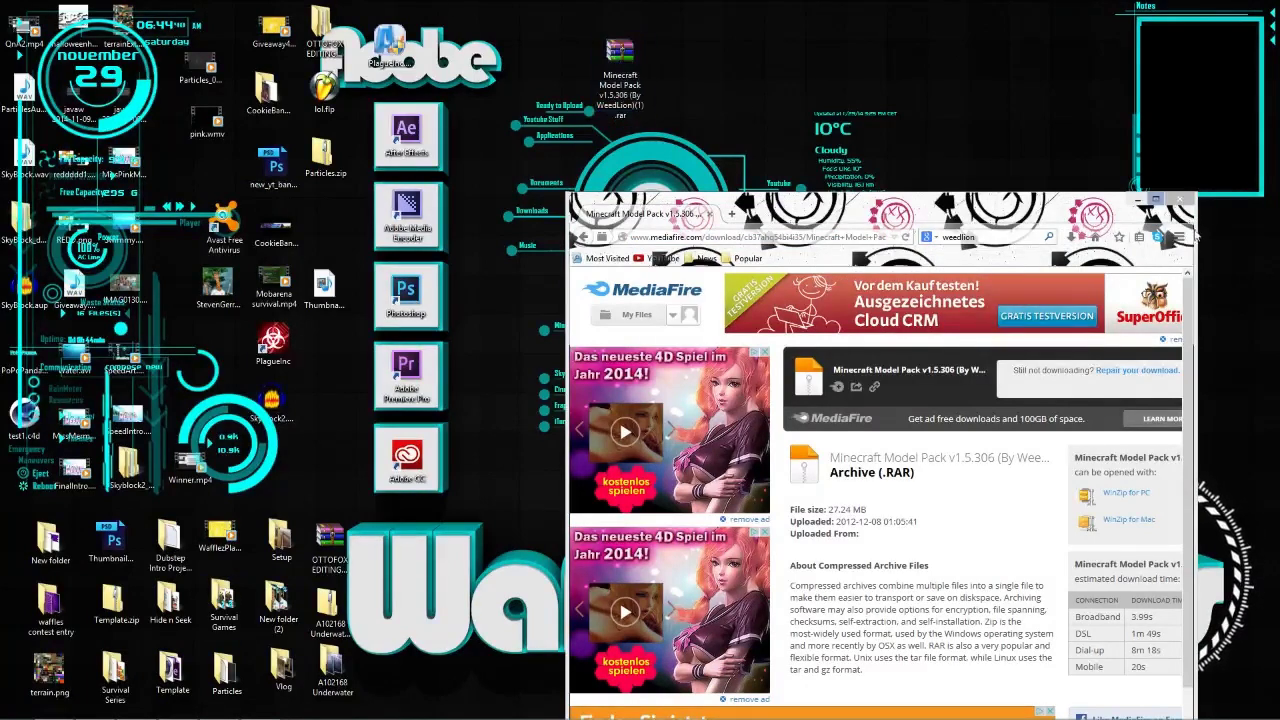
left_click(1137, 201)
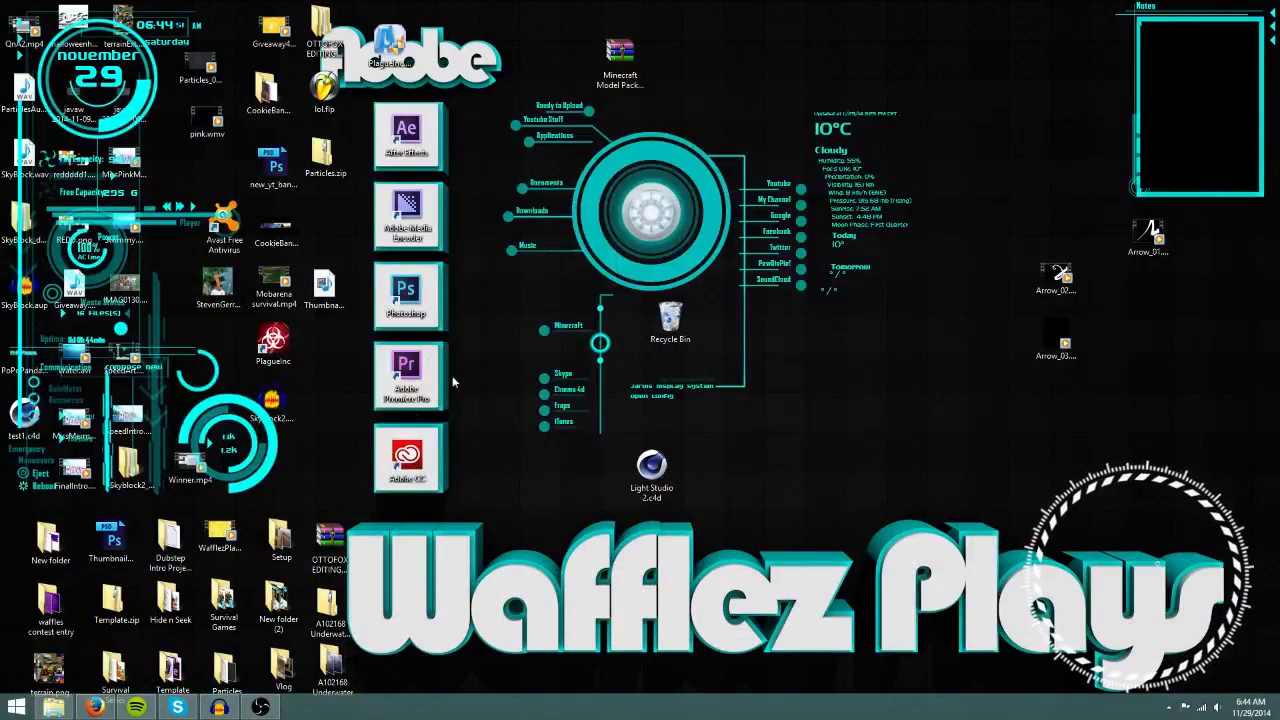
mouse_move(626, 60)
left_mouse_down()
mouse_move(662, 74)
mouse_move(617, 46)
left_mouse_up()
left_click(774, 91)
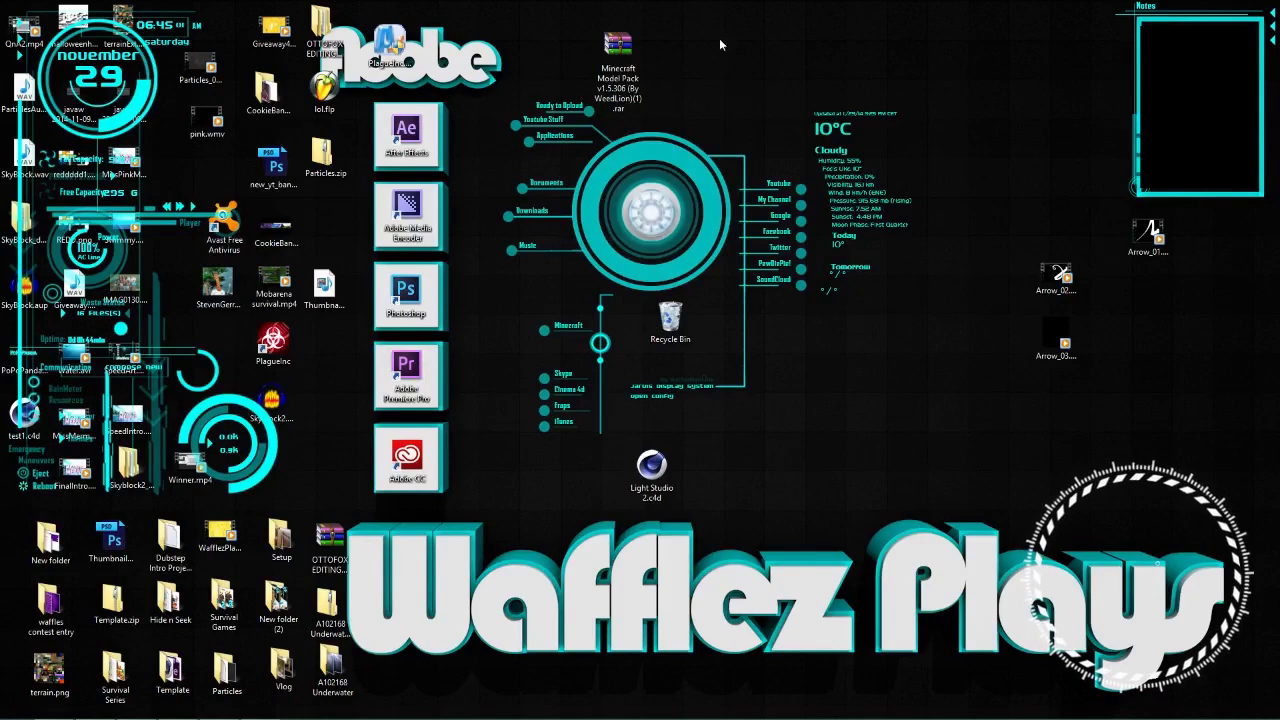
- Extract the Minecraft Model Pack archive directly onto the desktop and place the extracted file beside the archive
right_click(612, 60)
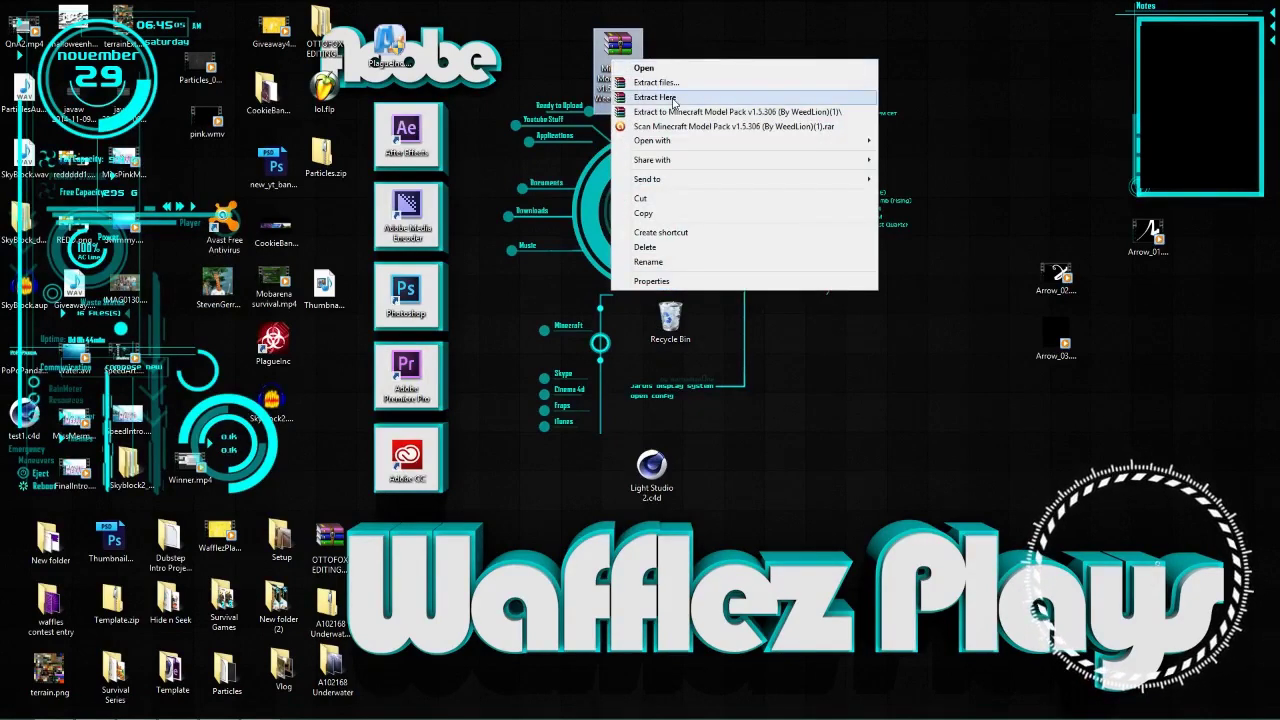
left_click(674, 98)
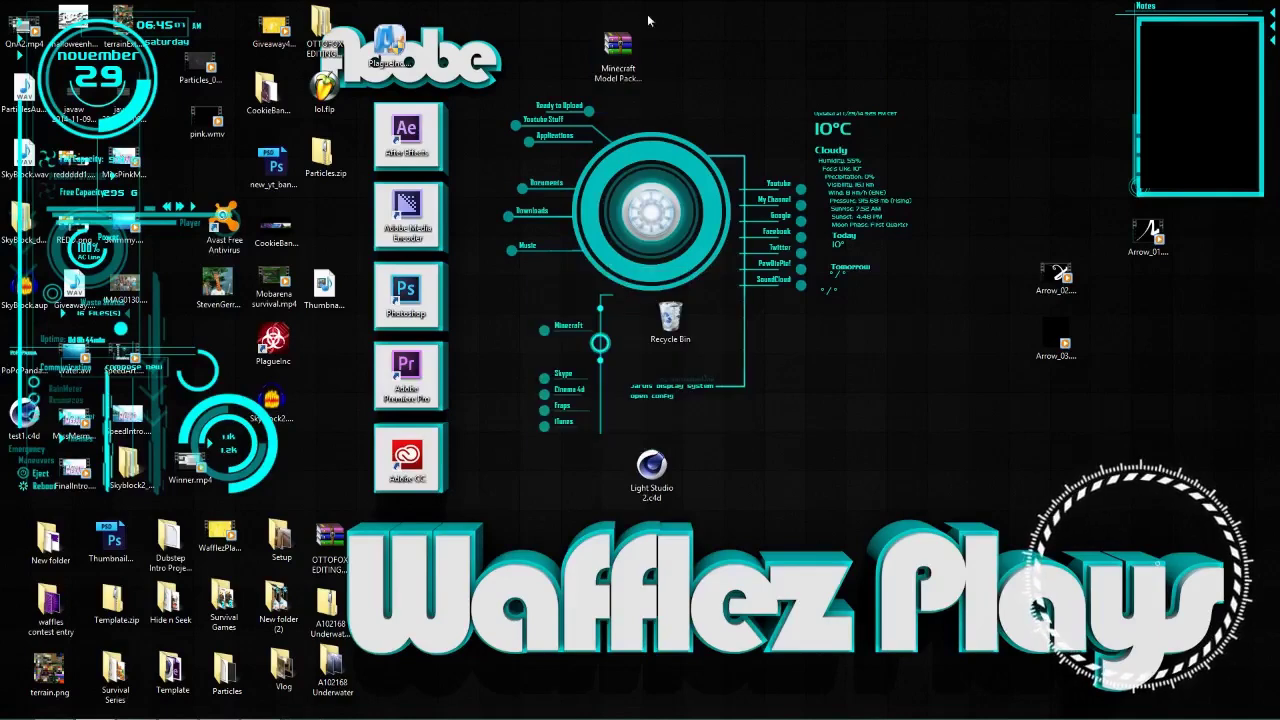
left_click_drag(318, 369, 690, 48)
- Delete the Minecraft Model Pack .rar archive from the desktop and reposition the extracted .lib4d file
right_click(615, 43)
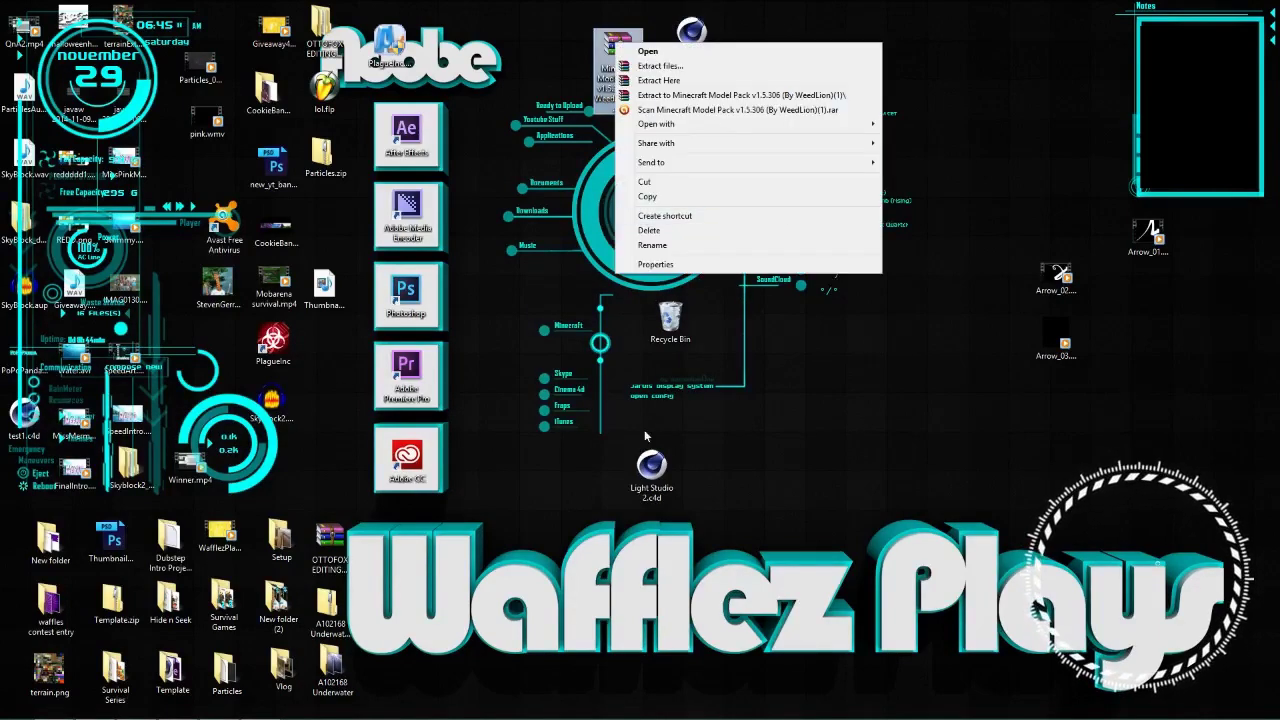
left_click(660, 232)
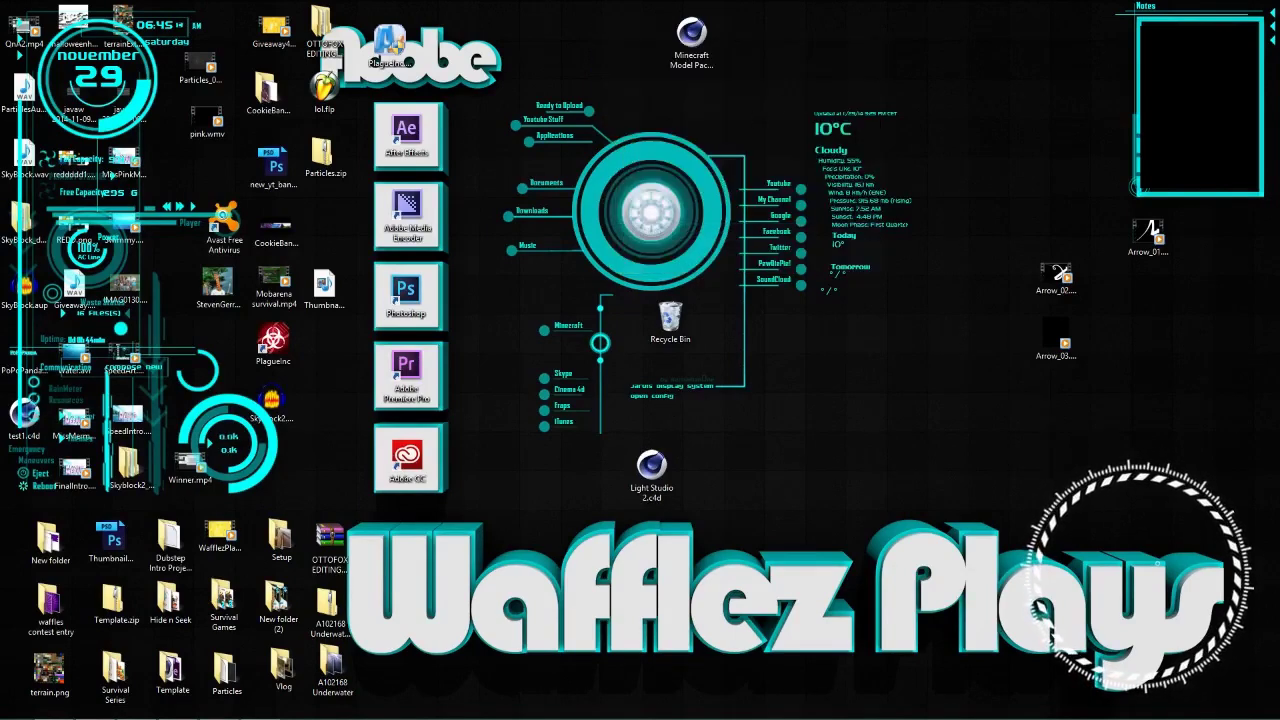
mouse_move(6, 712)
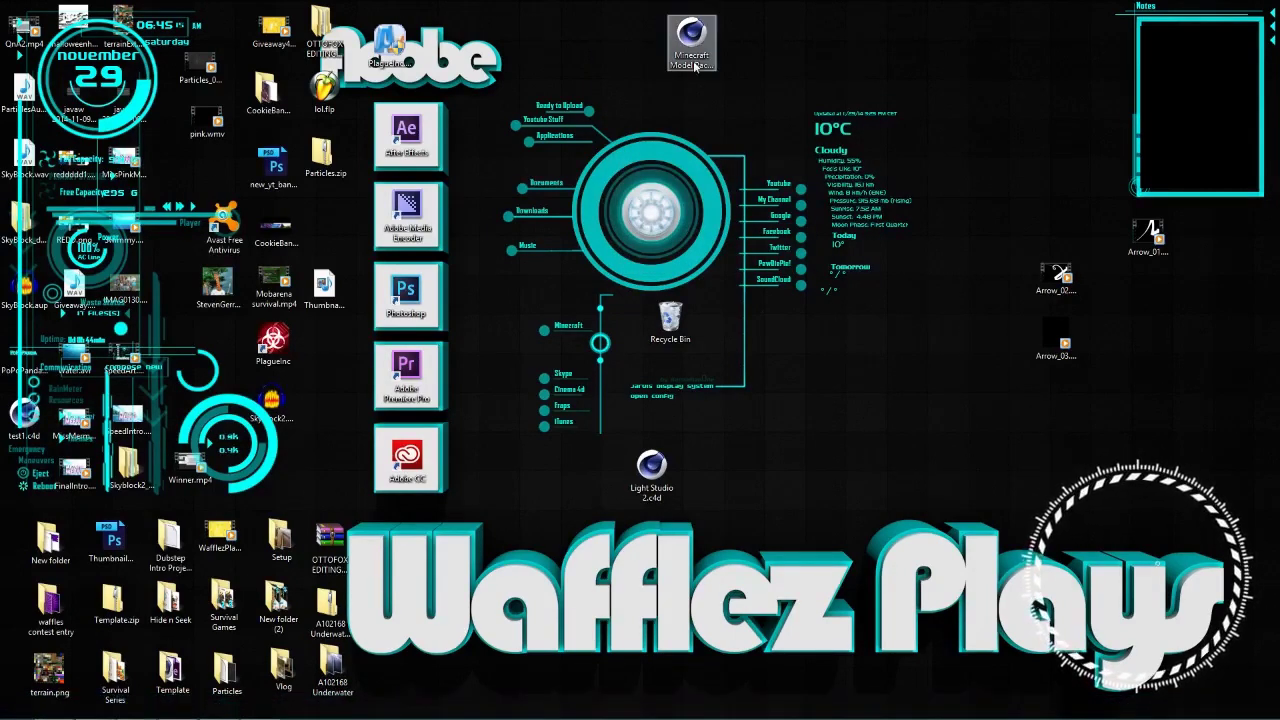
mouse_move(698, 39)
left_mouse_down()
mouse_move(743, 46)
mouse_move(664, 45)
mouse_move(679, 33)
mouse_move(714, 44)
left_mouse_up()
left_click(789, 62)
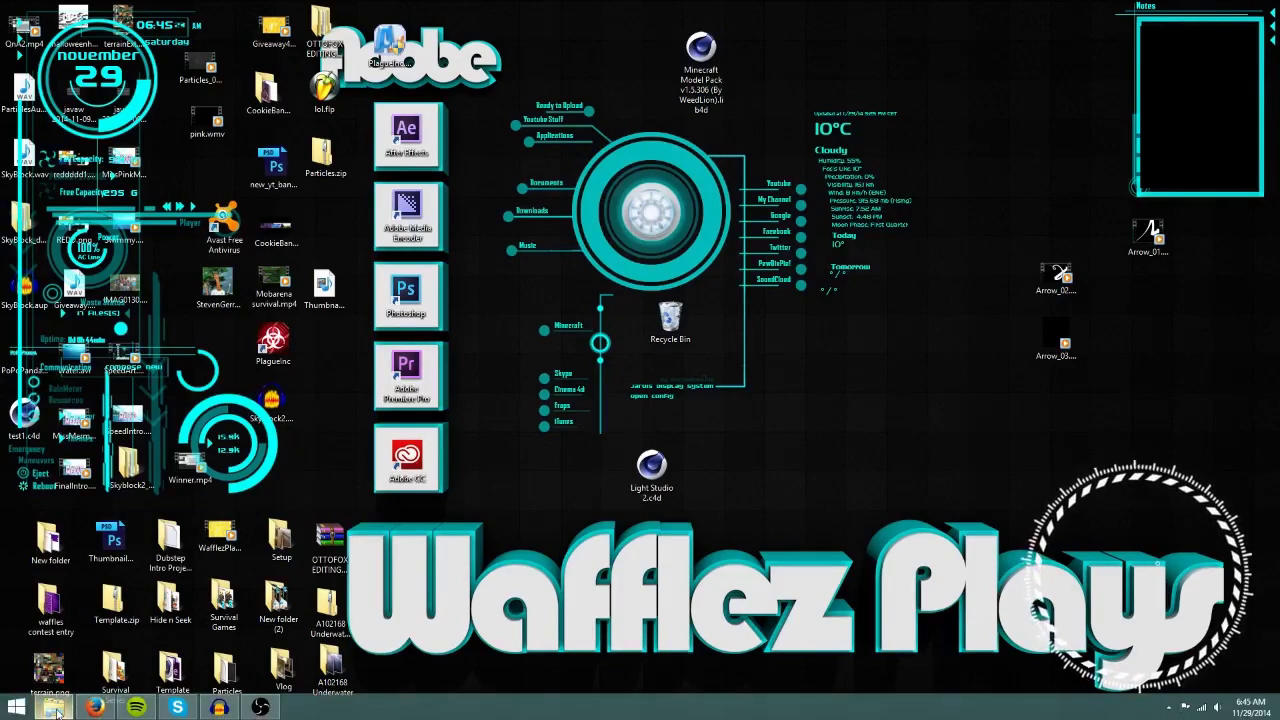
- Open File Explorer and look through the Program Files (x86) folder on Local Disk (C:) for the Cinema 4D installation
left_click(55, 708)
left_click_drag(274, 132, 496, 132)
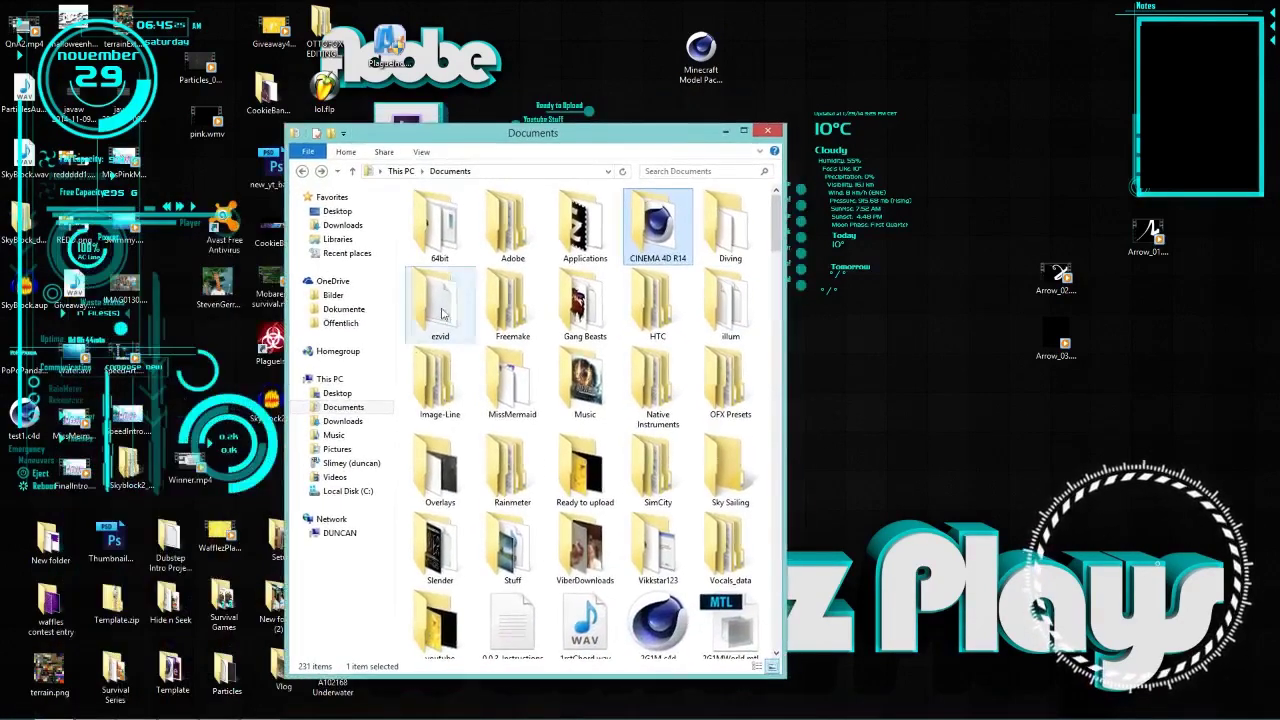
left_click(354, 406)
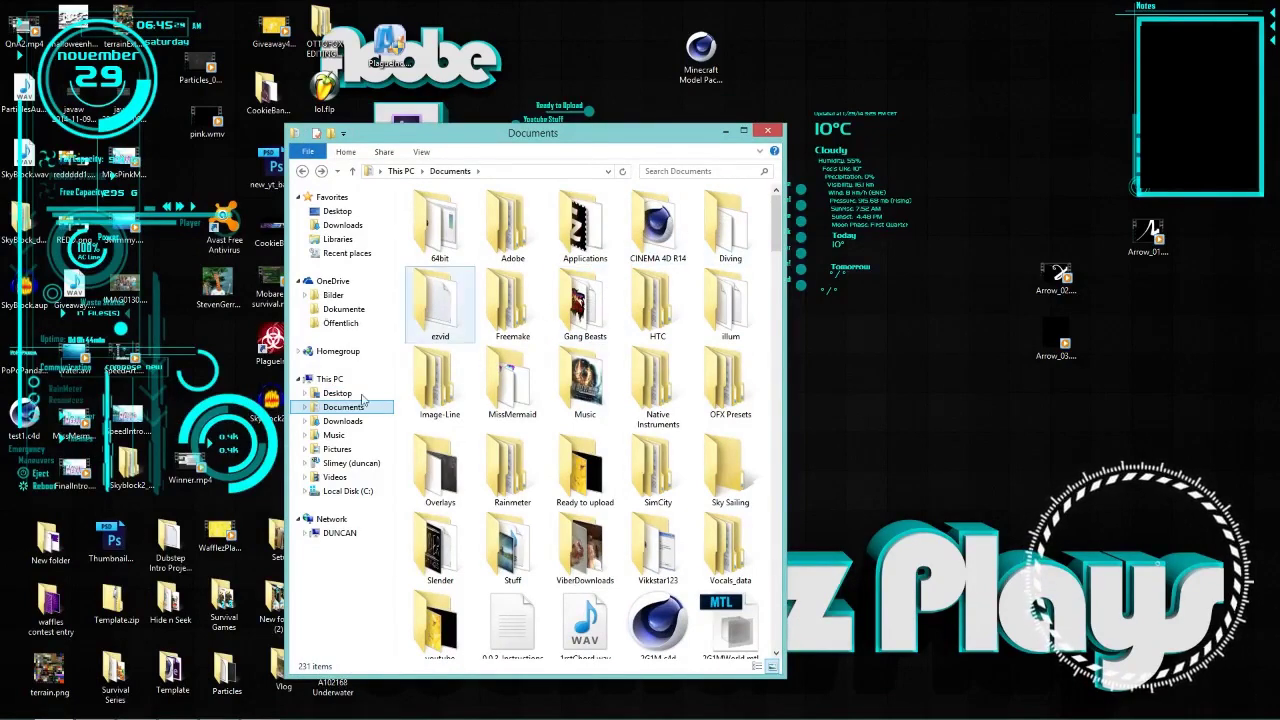
left_click(345, 491)
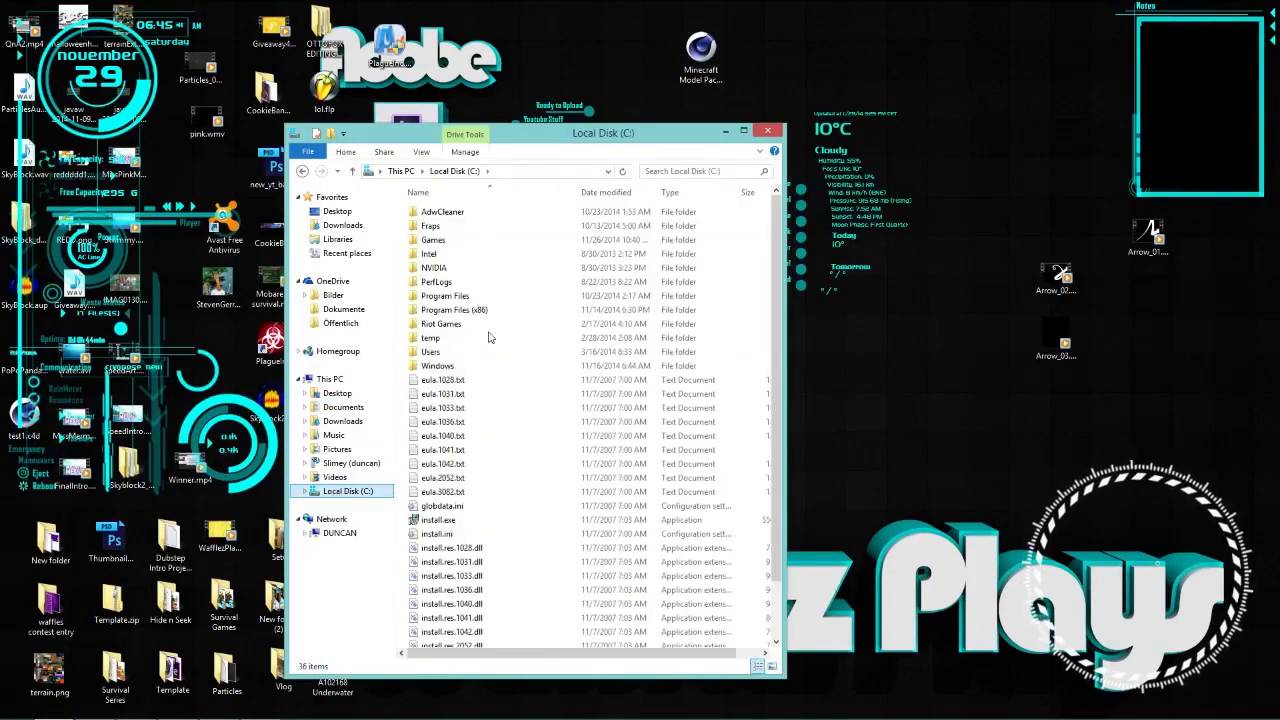
double_click(455, 309)
scroll(577, 393, "down", 4)
scroll(577, 393, "up", 1)
scroll(577, 393, "down", 8)
scroll(580, 395, "up", 5)
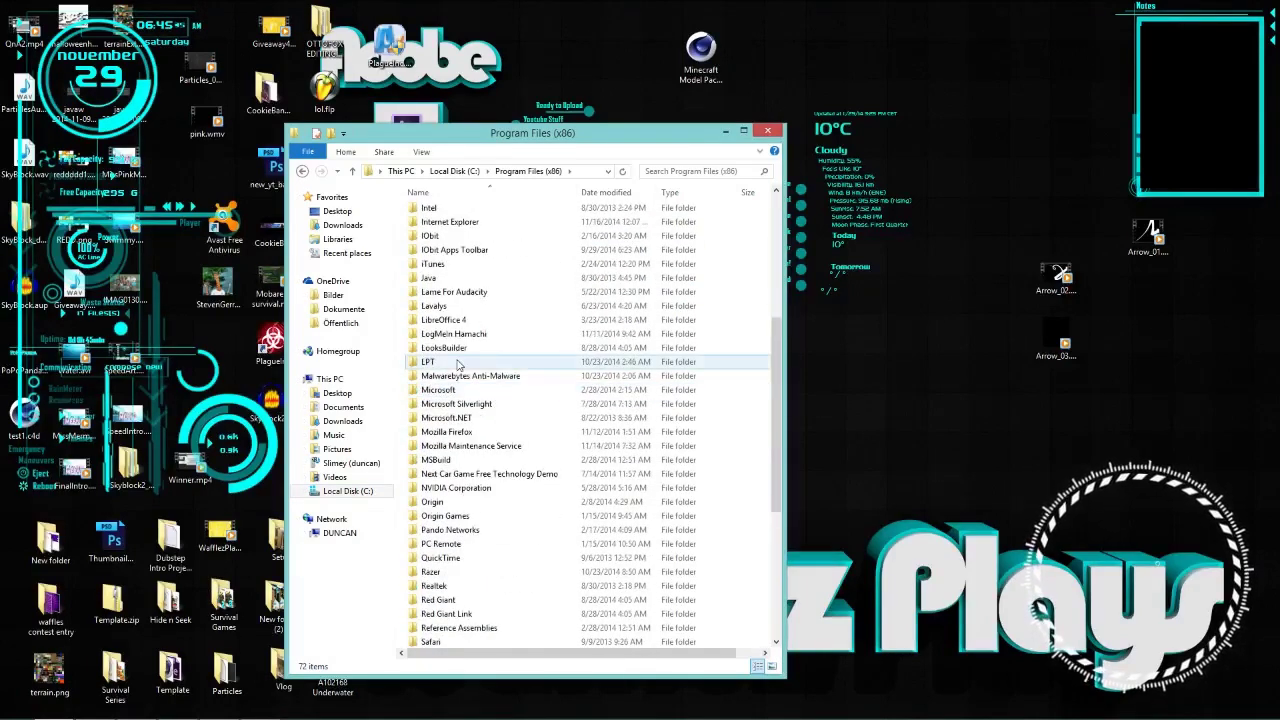
scroll(480, 368, "down", 7)
scroll(480, 385, "up", 14)
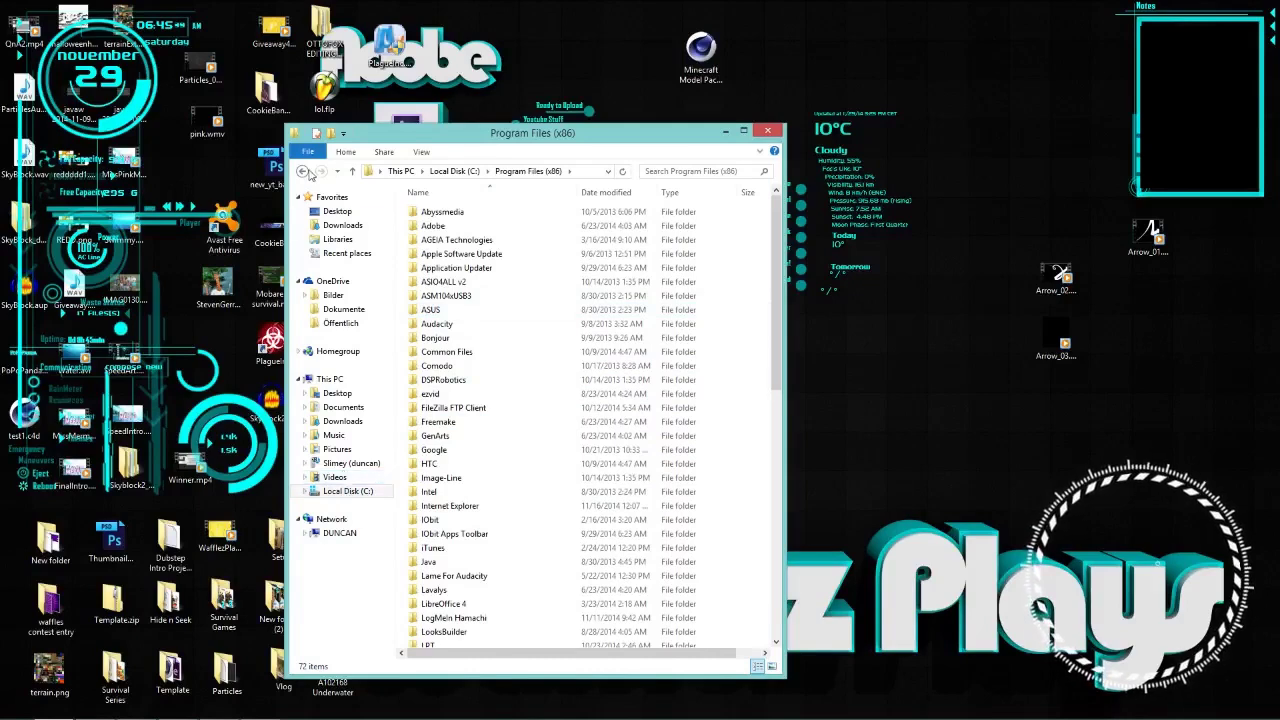
- Check the Program Files folder on Local Disk (C:) for the Cinema 4D installation and return to the drive's root
left_click(304, 171)
left_click(483, 296)
double_click(474, 298)
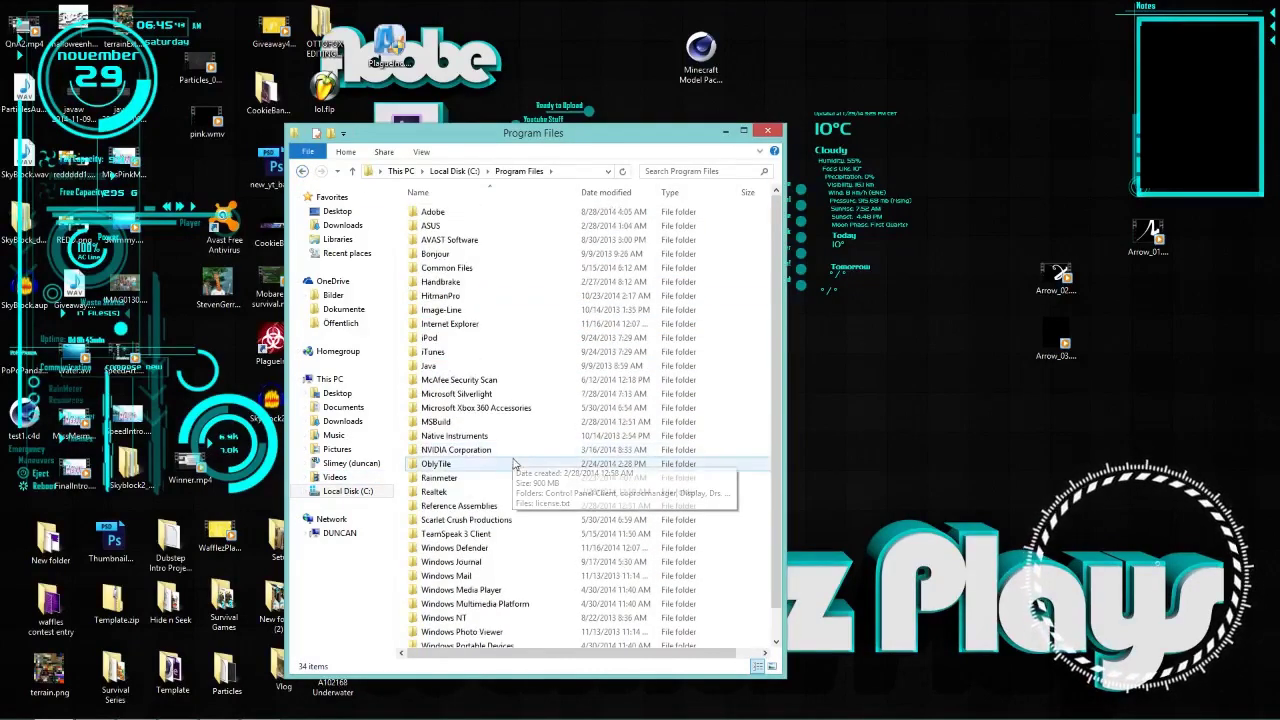
left_click(303, 172)
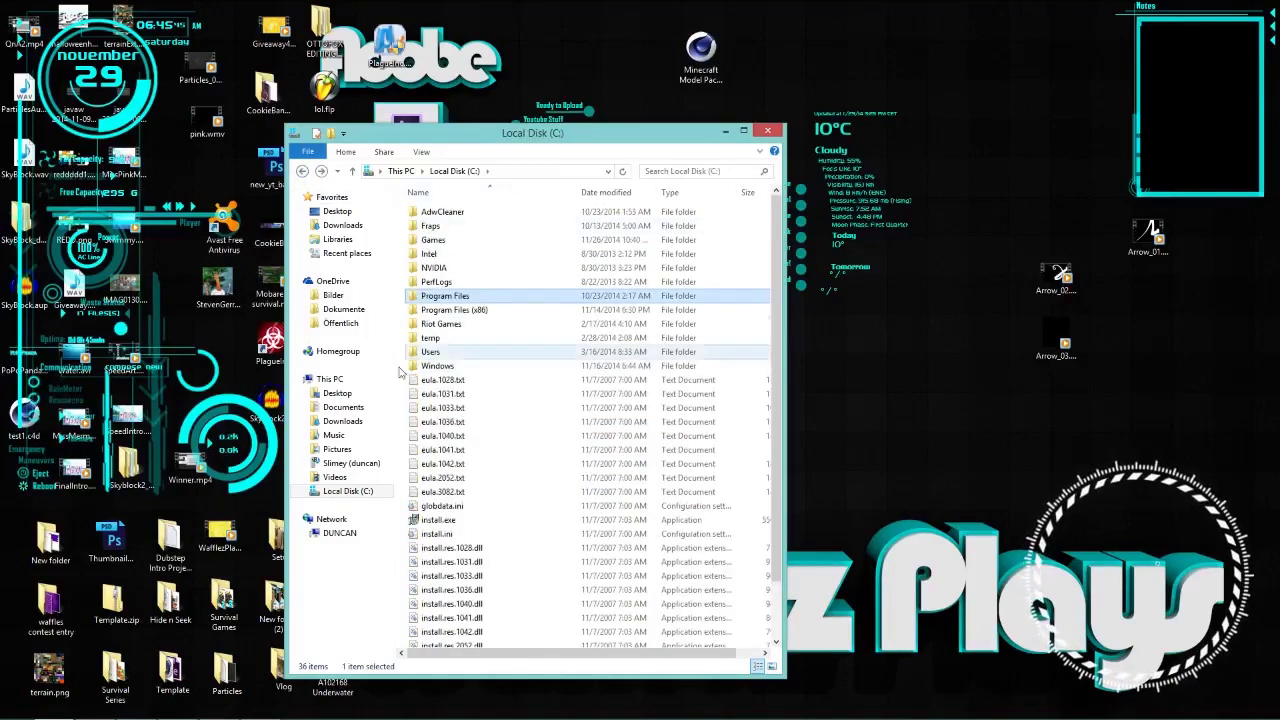
- Open the library/browser folder inside the CINEMA 4D R14 folder in Documents
left_click(338, 408)
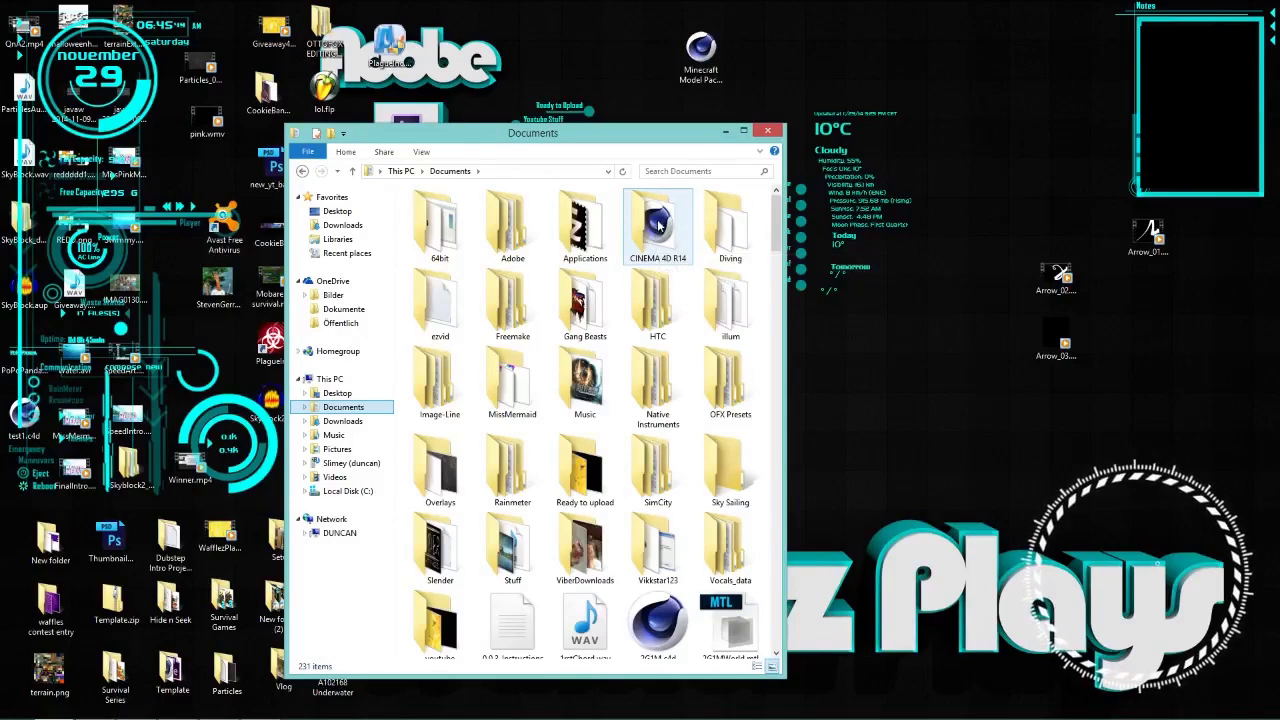
double_click(658, 228)
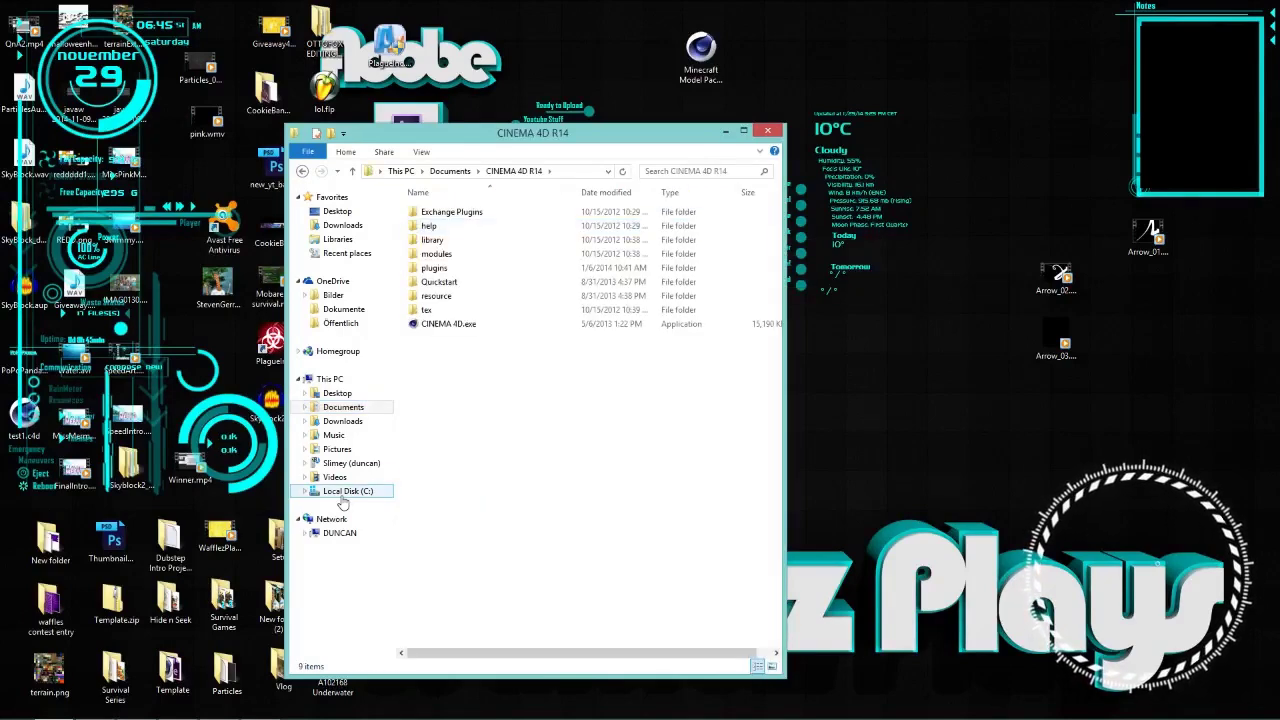
left_click_drag(487, 154, 453, 160)
double_click(412, 265)
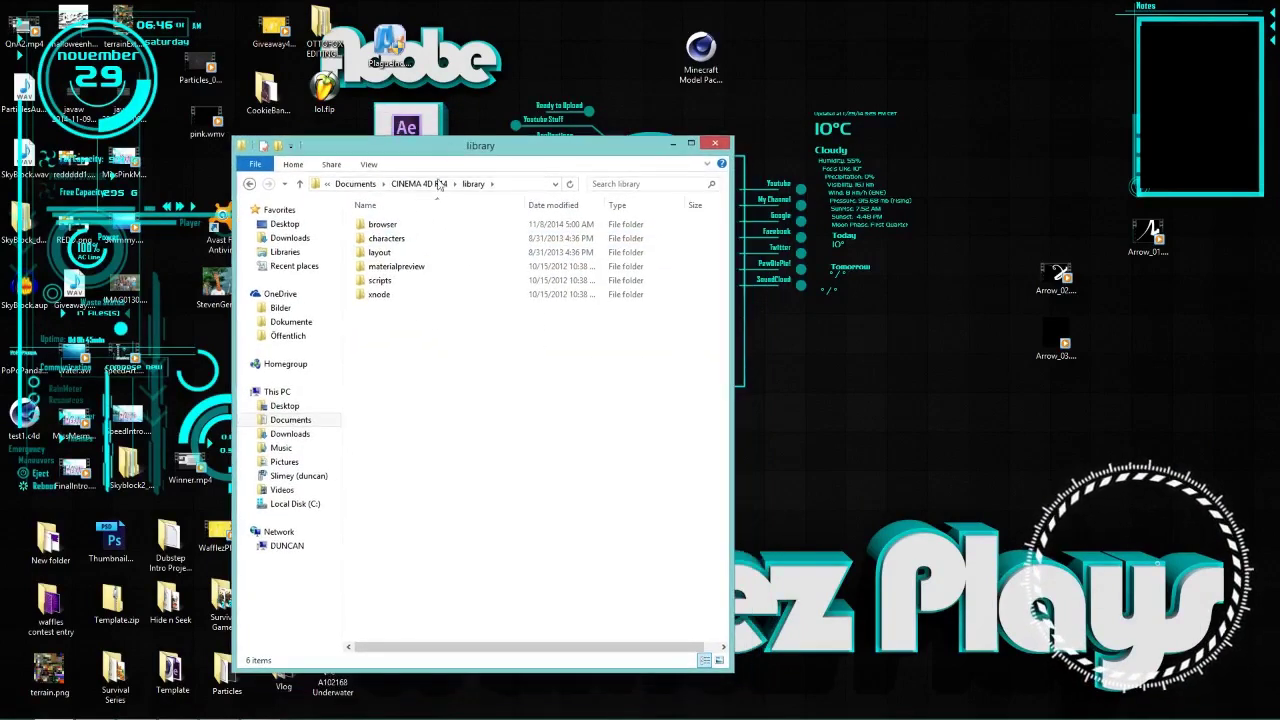
double_click(400, 226)
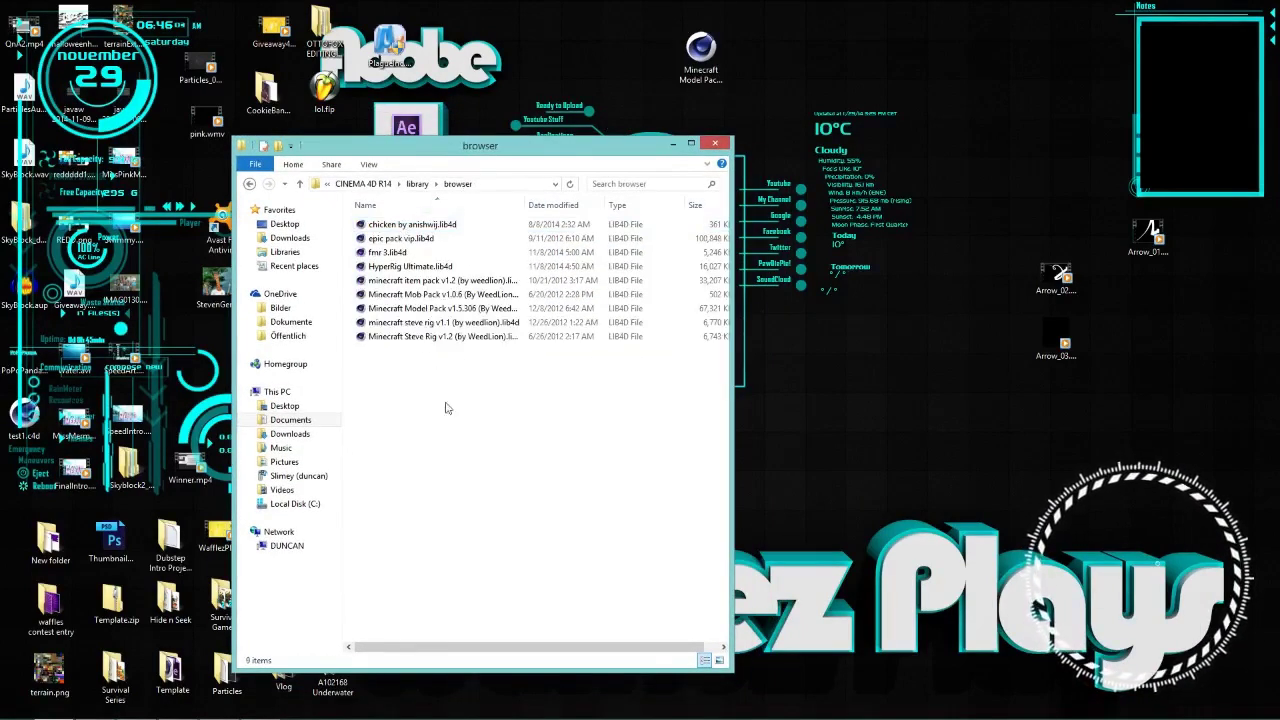
- Delete the extracted Minecraft Model Pack v1.5.306 .lib4d file from the desktop and reposition the library browser folder window
mouse_move(700, 50)
left_mouse_down()
mouse_move(468, 215)
mouse_move(430, 364)
mouse_move(540, 192)
mouse_move(440, 333)
mouse_move(700, 41)
left_mouse_up()
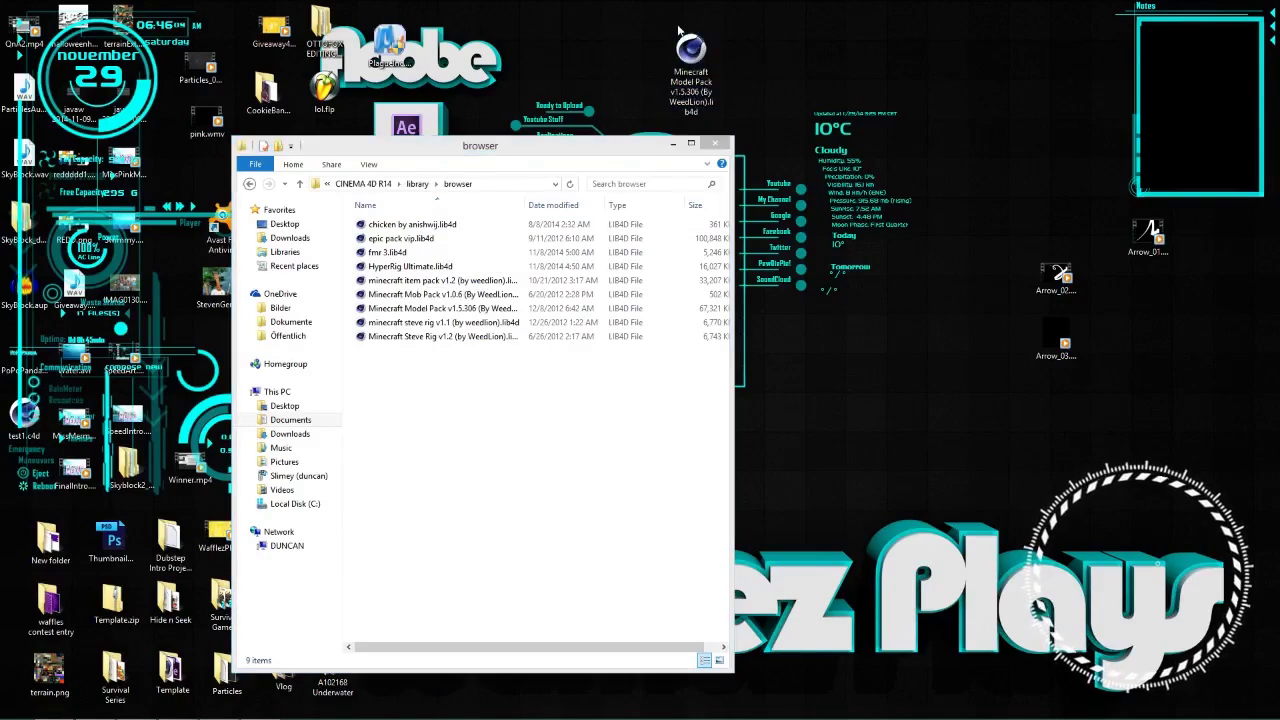
right_click(685, 60)
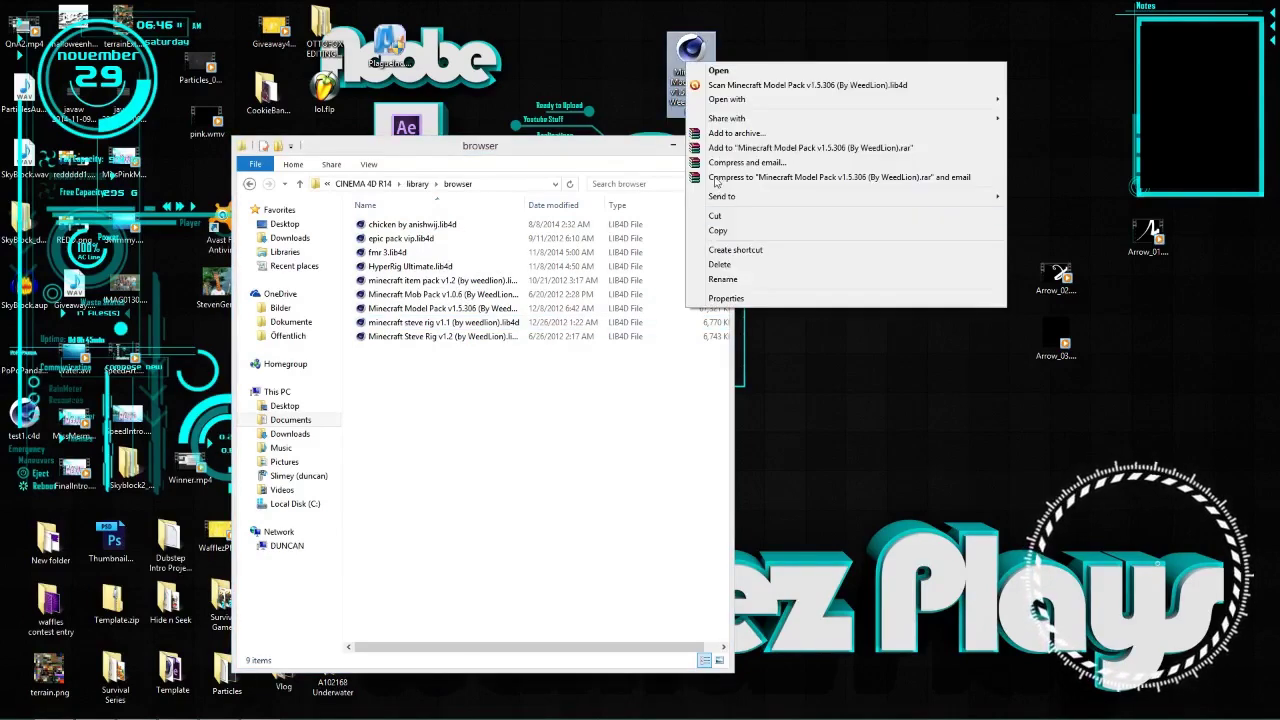
left_click(720, 264)
left_click_drag(560, 145, 650, 103)
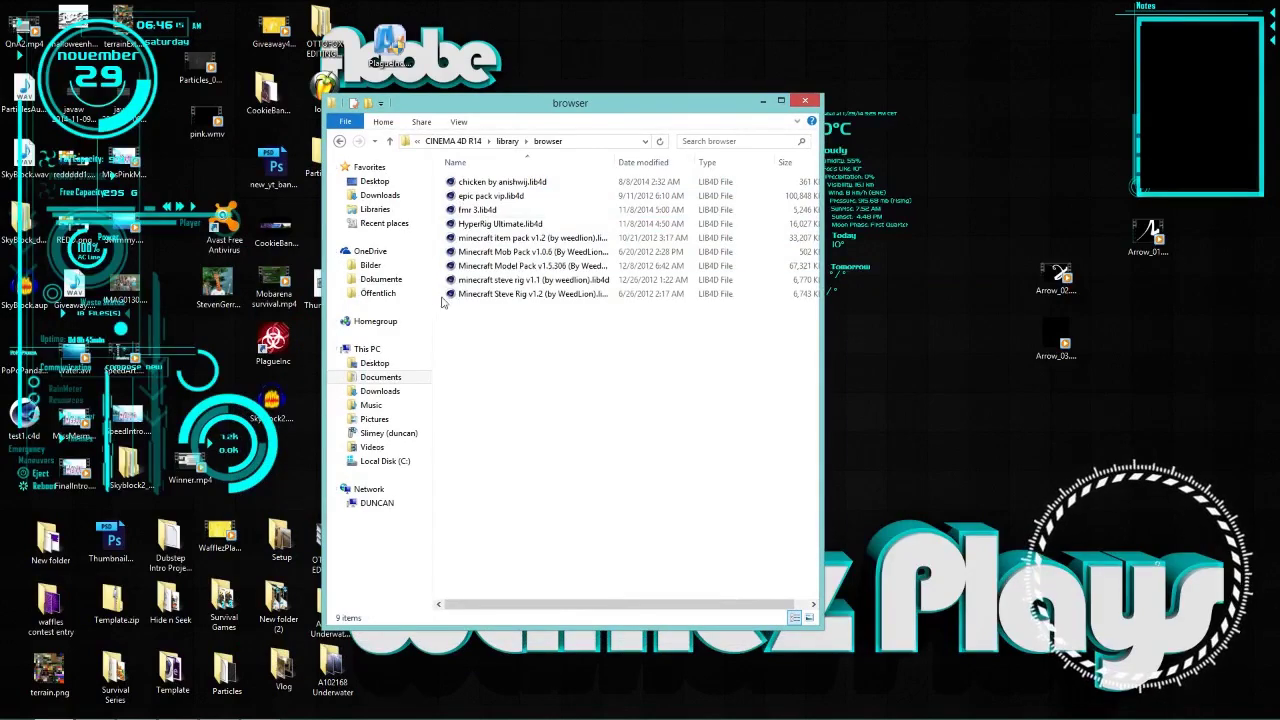
- Switch to the web browser, go back from MediaFire to the Minecraft Forum model pack thread, and view the top of the page
left_click(95, 707)
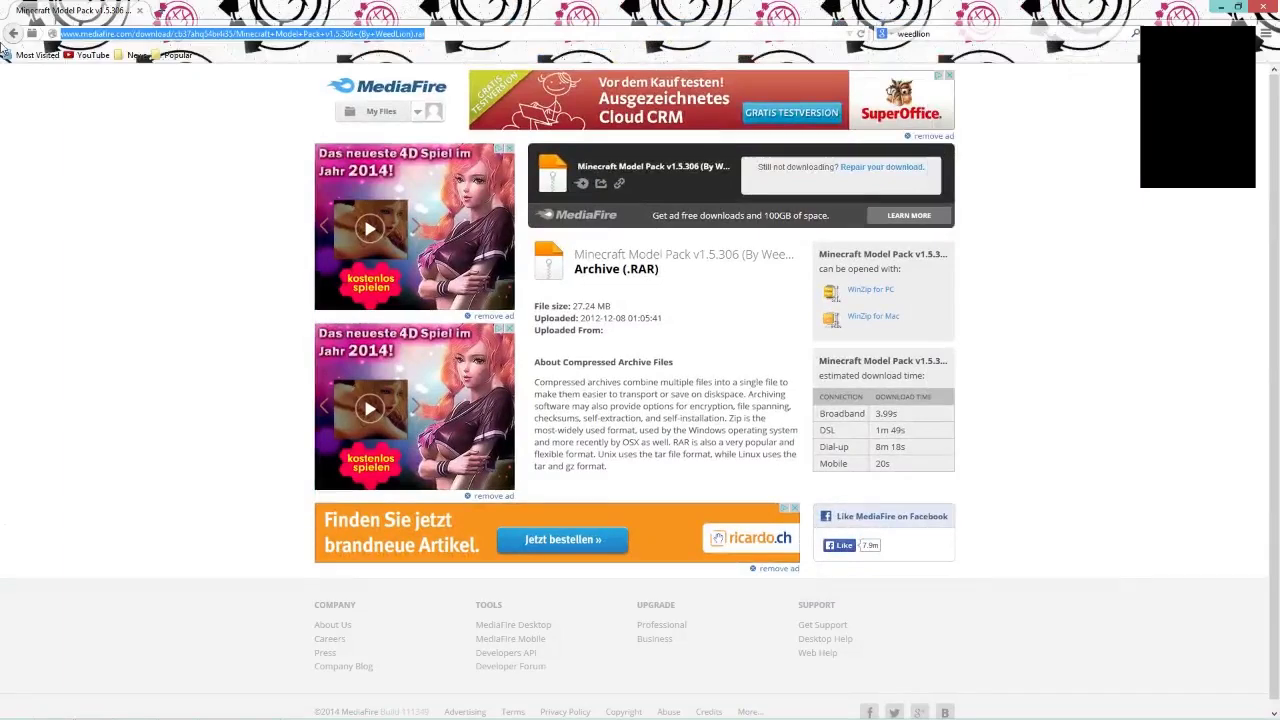
left_click(13, 34)
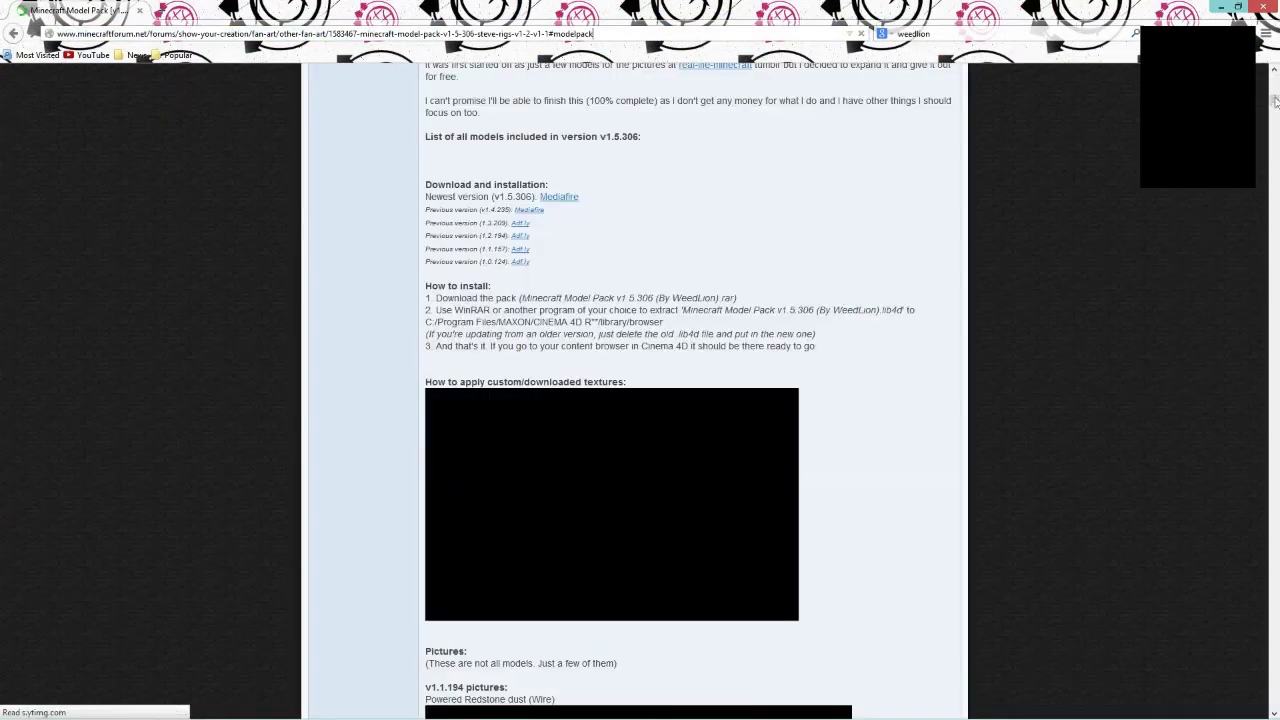
left_click_drag(1274, 97, 1247, 216)
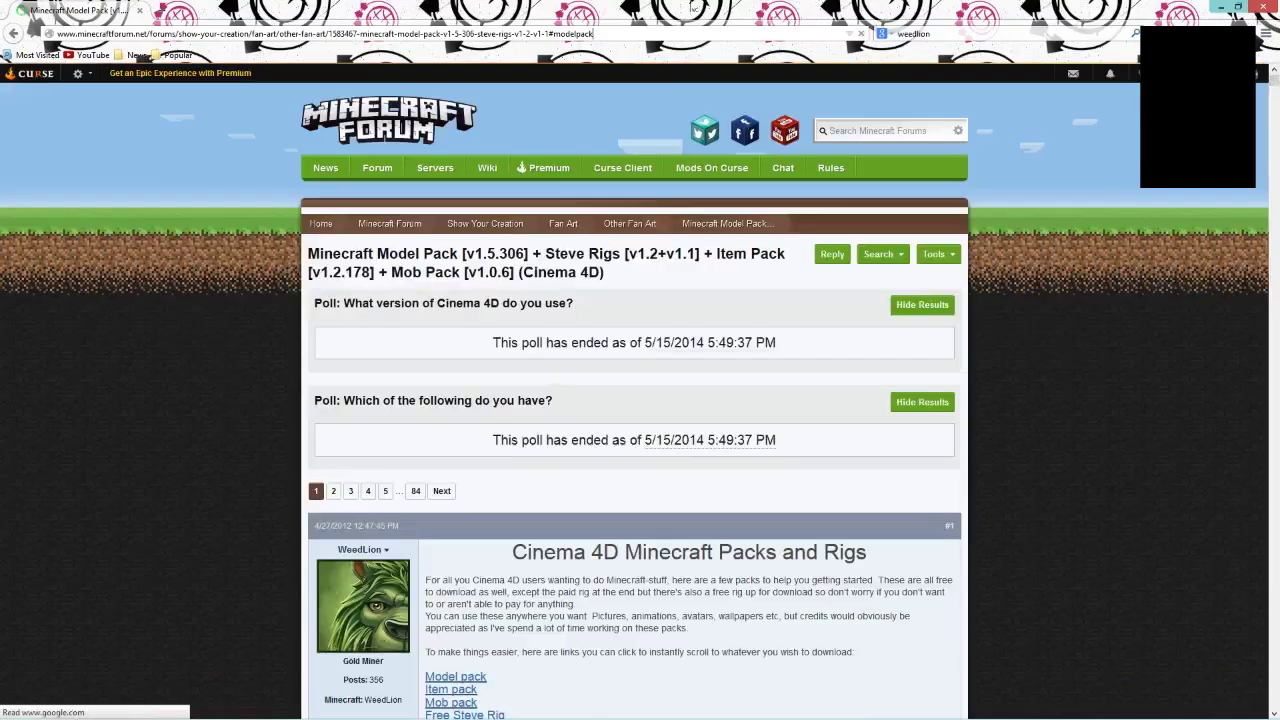
left_click(1238, 6)
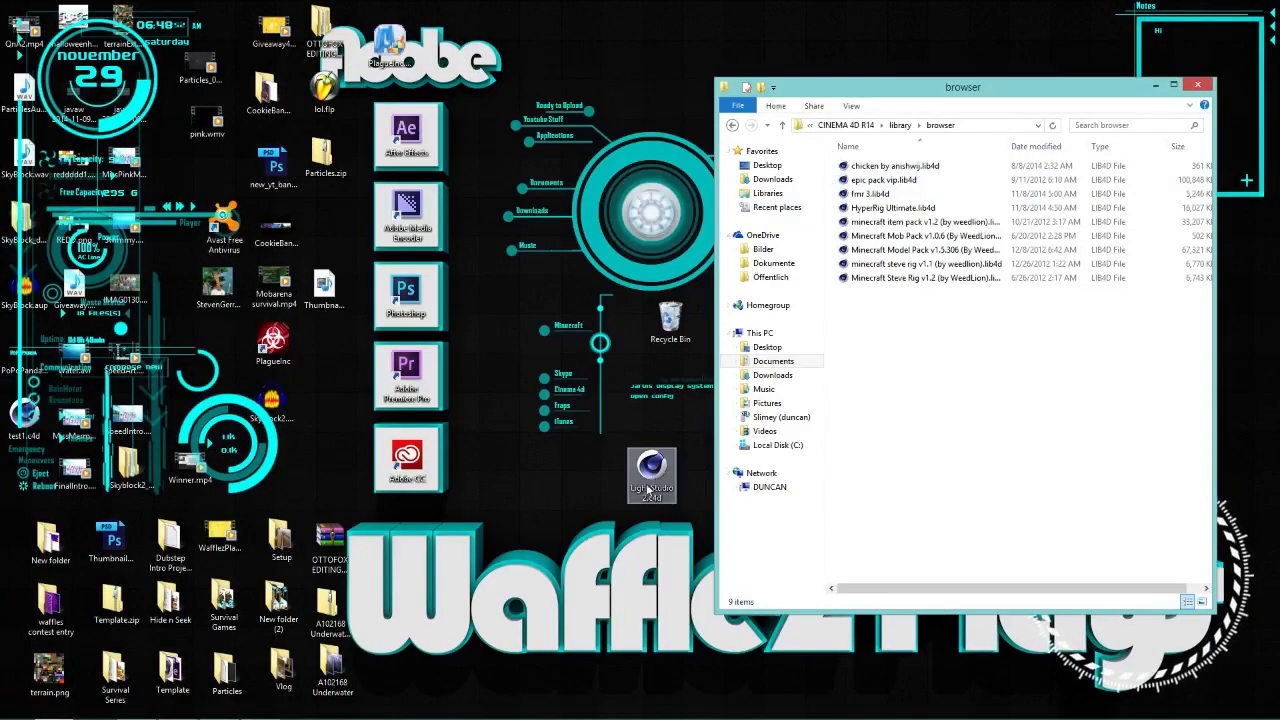
- Move Light Studio 2.c4d beside the Adobe shortcuts on the desktop and open it in Cinema 4D to examine the example thumbnail scene
left_click_drag(648, 488, 524, 405)
left_click_drag(480, 334, 494, 457)
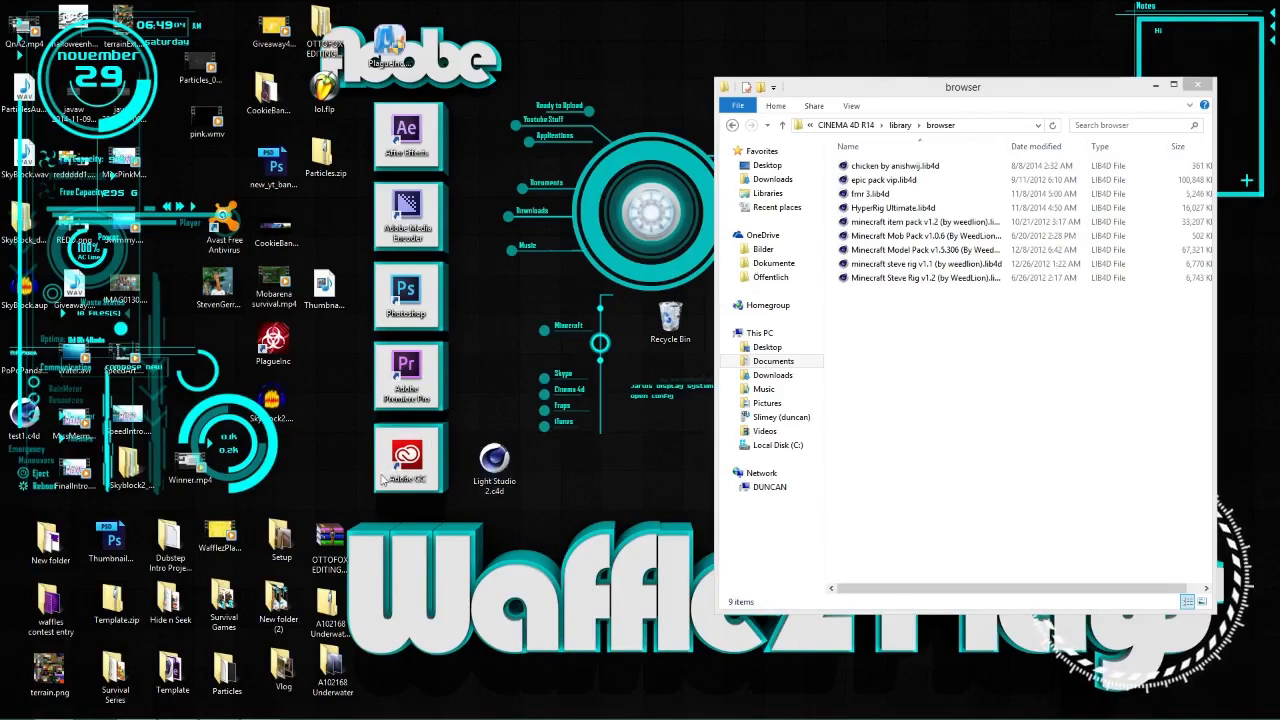
left_click_drag(591, 504, 548, 506)
double_click(494, 470)
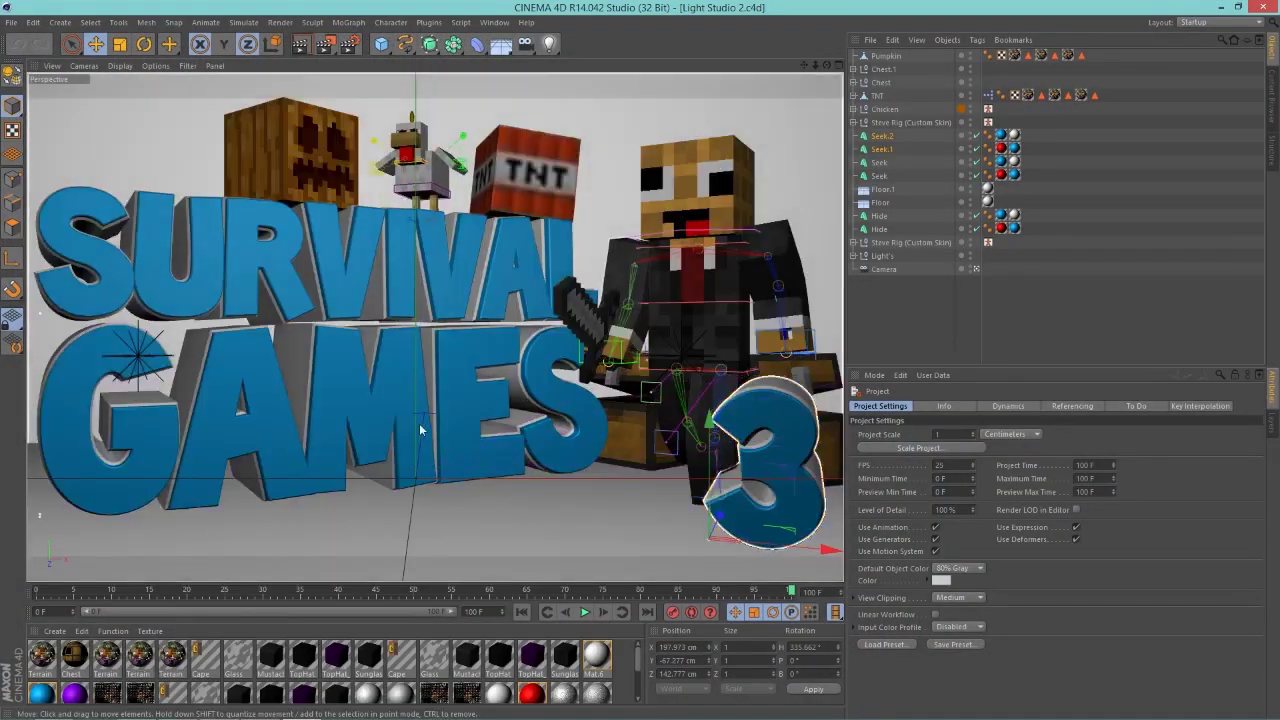
scroll(414, 441, "down", 3)
scroll(412, 441, "up", 3)
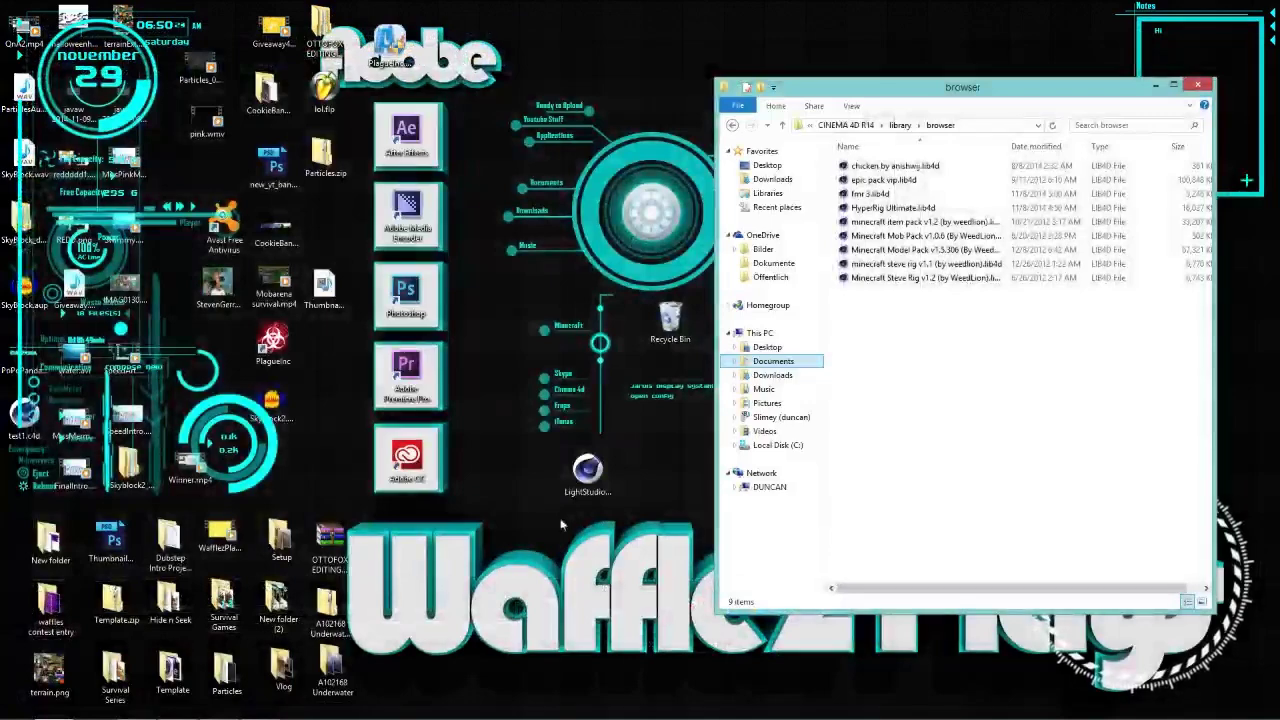
- Open LightStudio.c4d from the desktop in Cinema 4D and inspect the lights contained in the Light's group
left_click(522, 465)
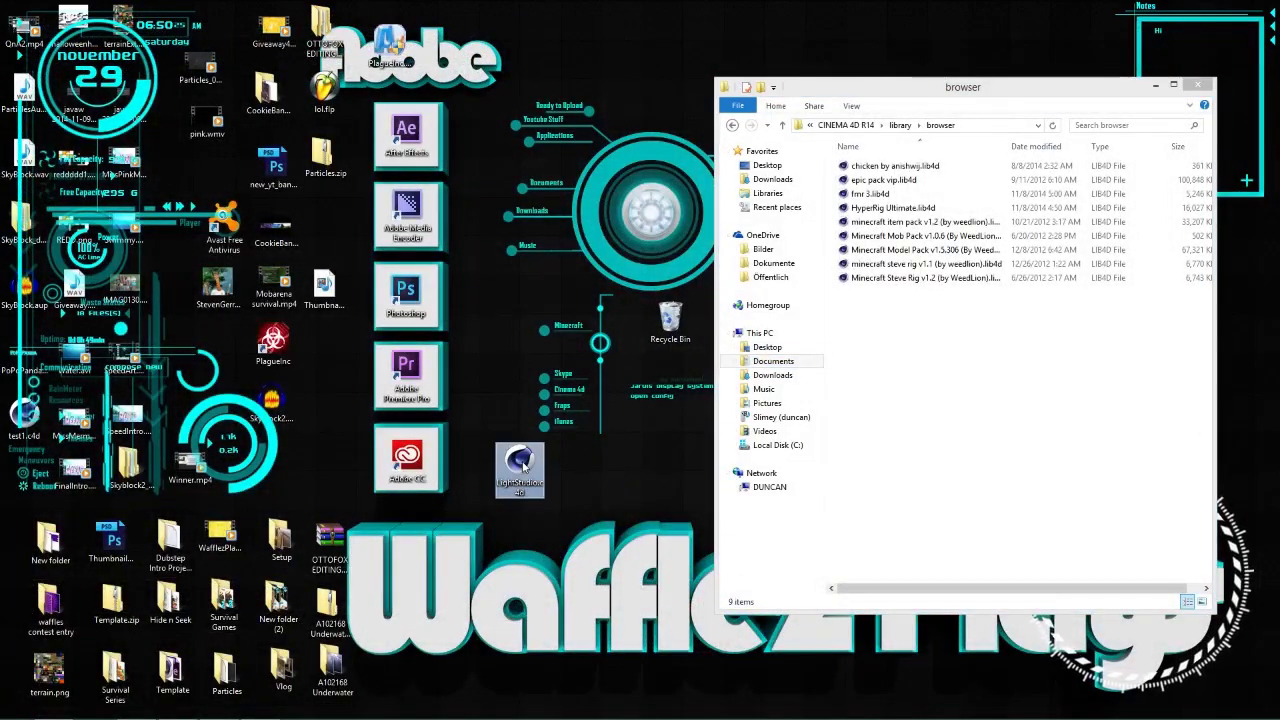
double_click(519, 466)
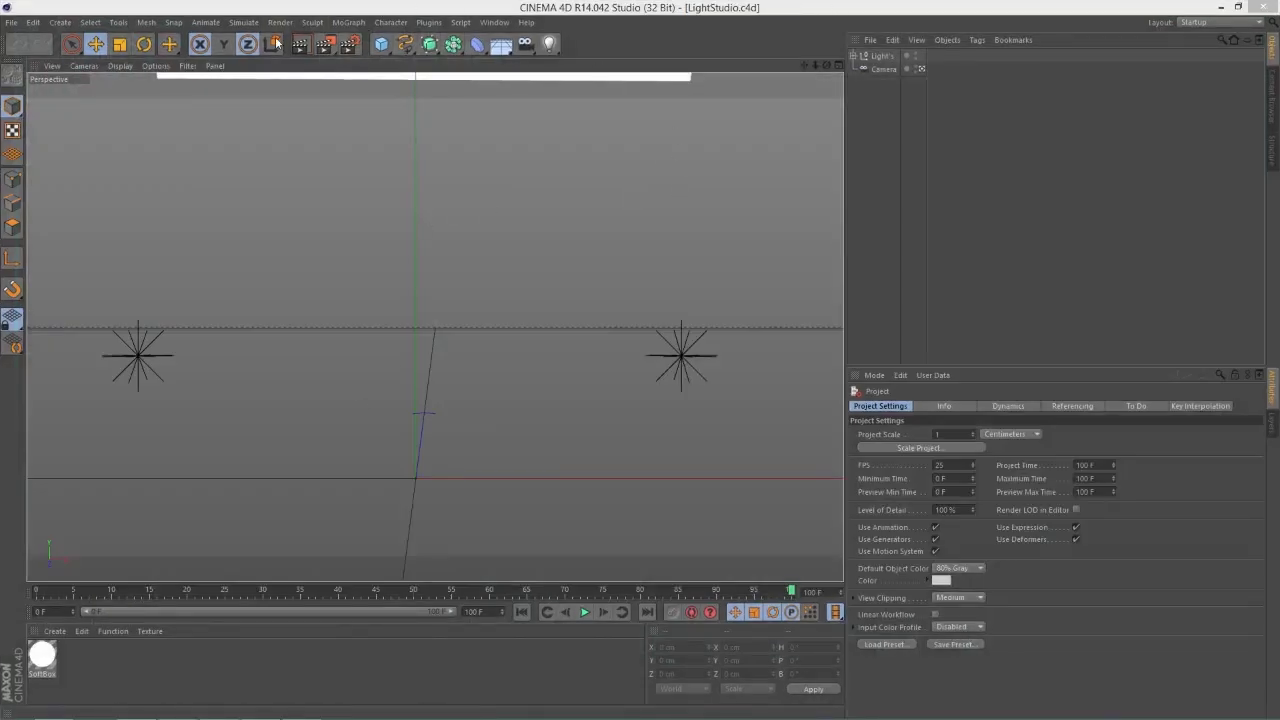
left_click(881, 56)
left_click(856, 57)
left_click(890, 309)
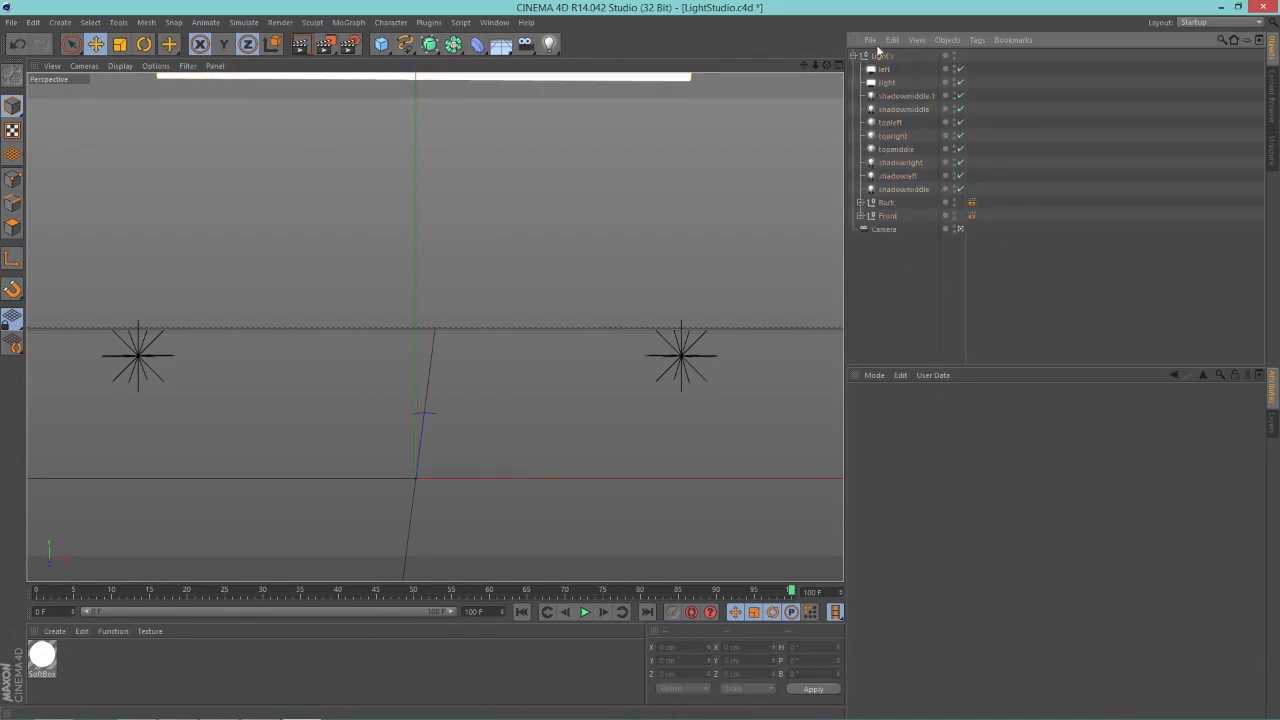
left_click(856, 57)
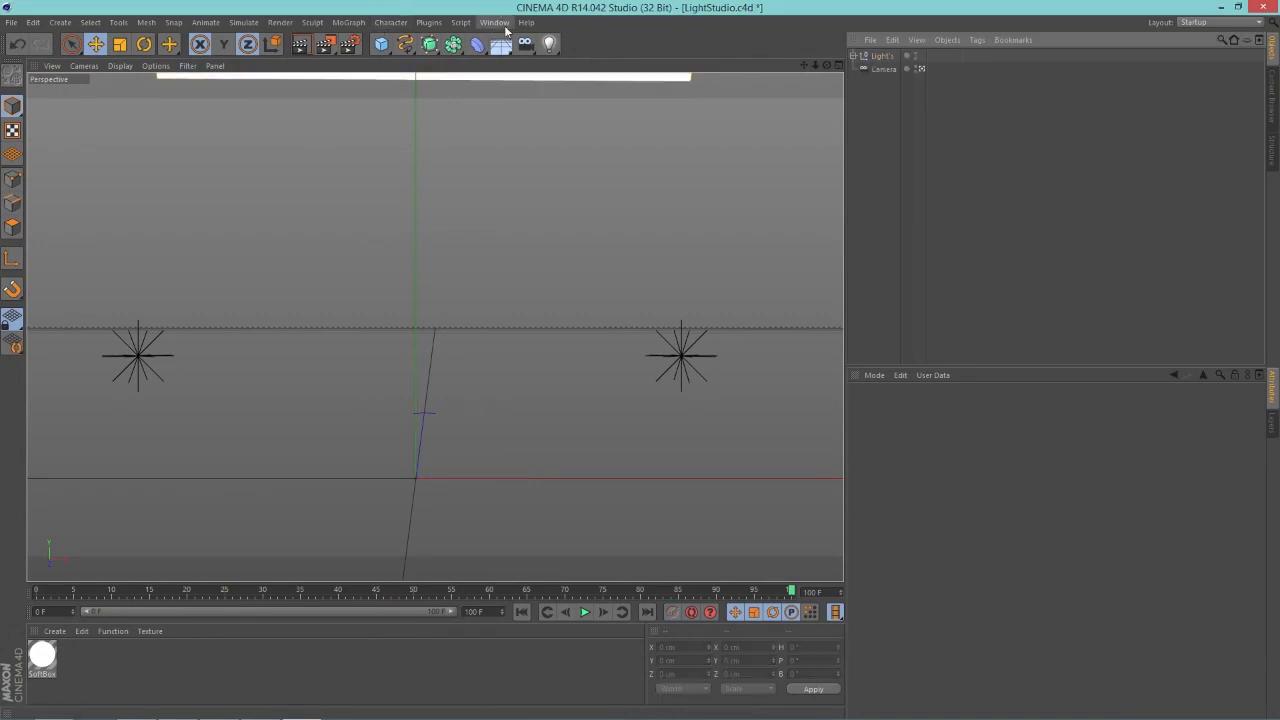
- Open the Content Browser and view the contents of the Minecraft Mob Pack preset library
left_click(503, 23)
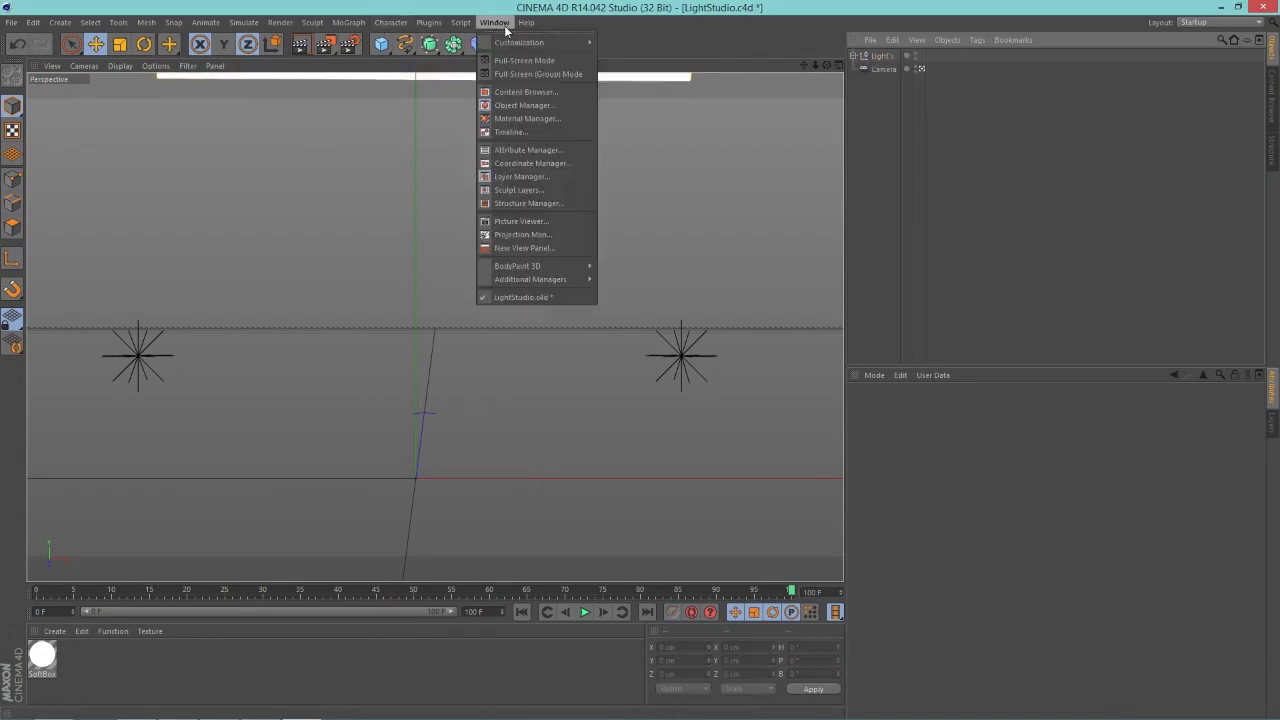
left_click(525, 92)
left_click_drag(376, 22, 330, 0)
left_click(86, 214)
left_click(88, 230)
left_click(92, 214)
left_click(90, 230)
left_click(101, 182)
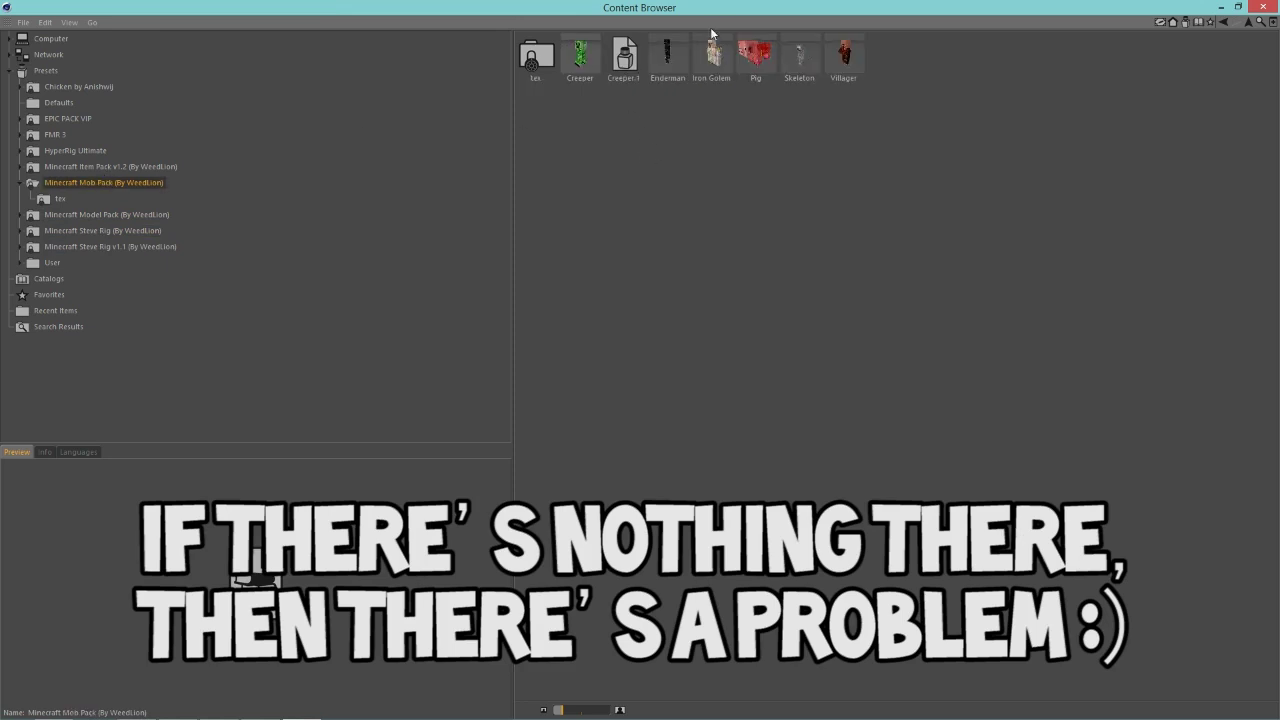
- Review the Minecraft Model Pack, Steve Rig, Mob Pack and Item Pack preset libraries, and close the Content Browser
left_click(116, 215)
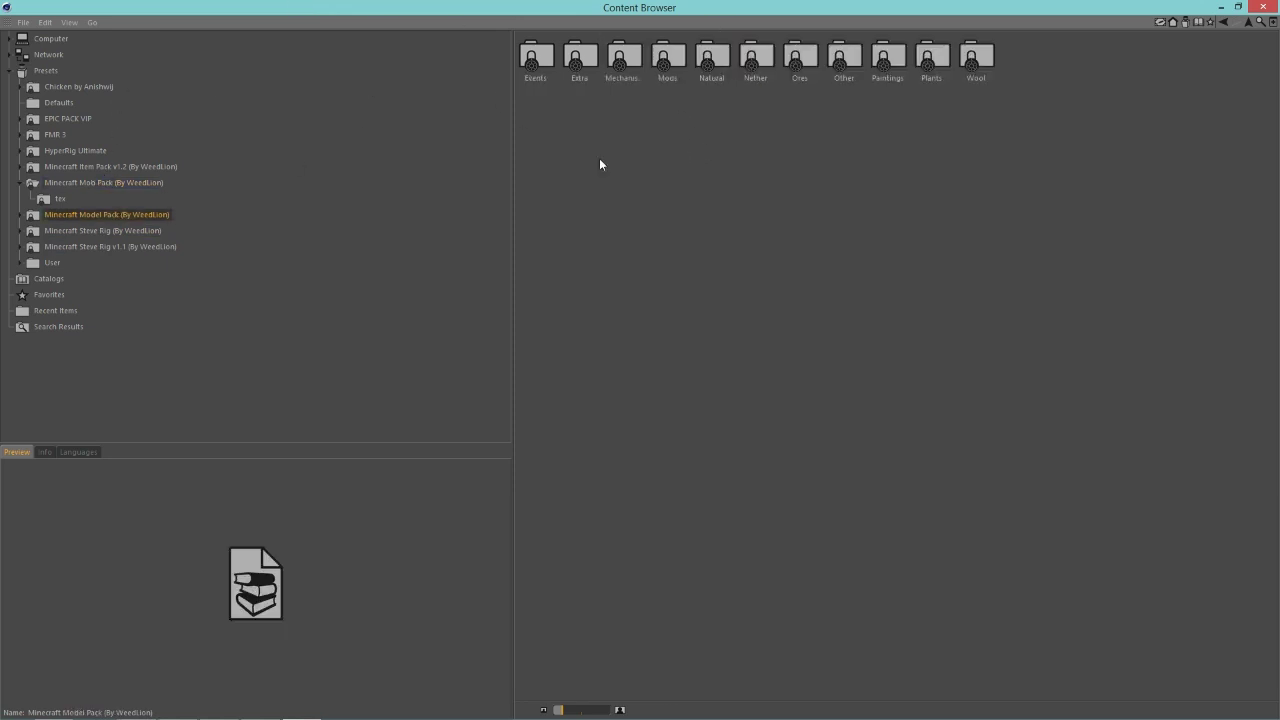
left_click(80, 231)
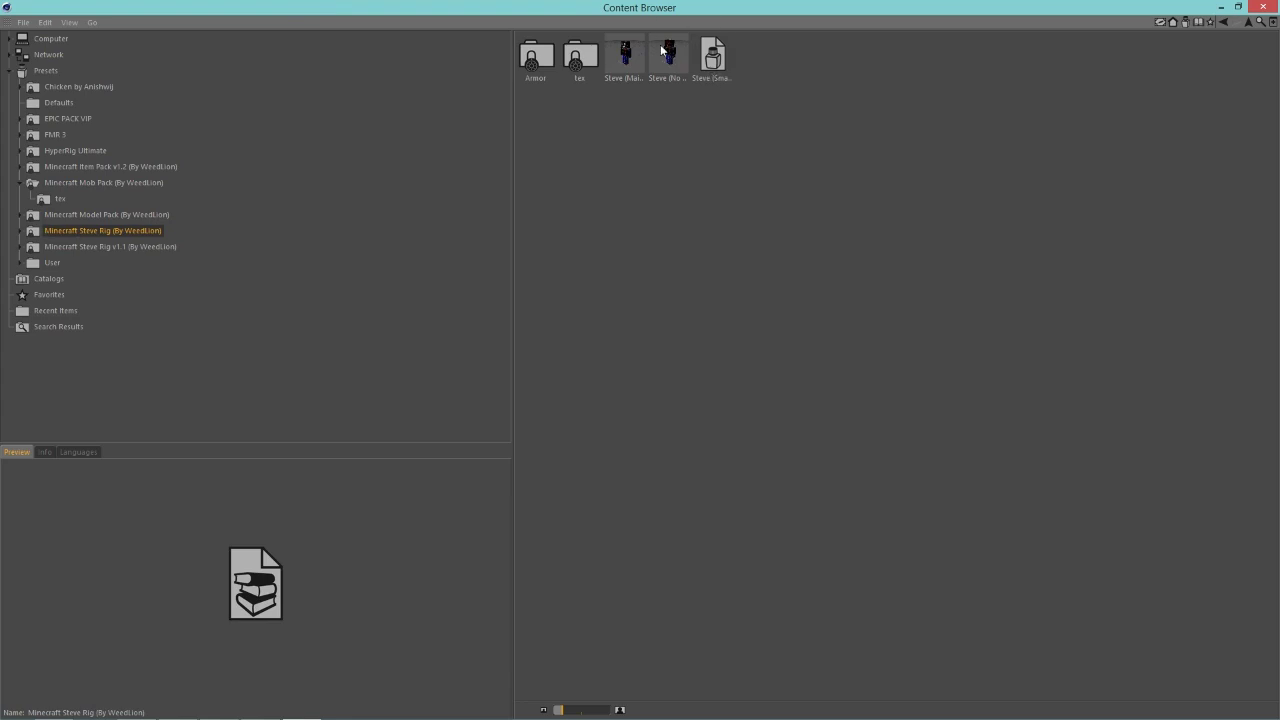
left_click(140, 216)
left_click(141, 234)
left_click(145, 215)
left_click(141, 235)
left_click(102, 215)
left_click(105, 183)
left_click(108, 166)
left_click(1263, 7)
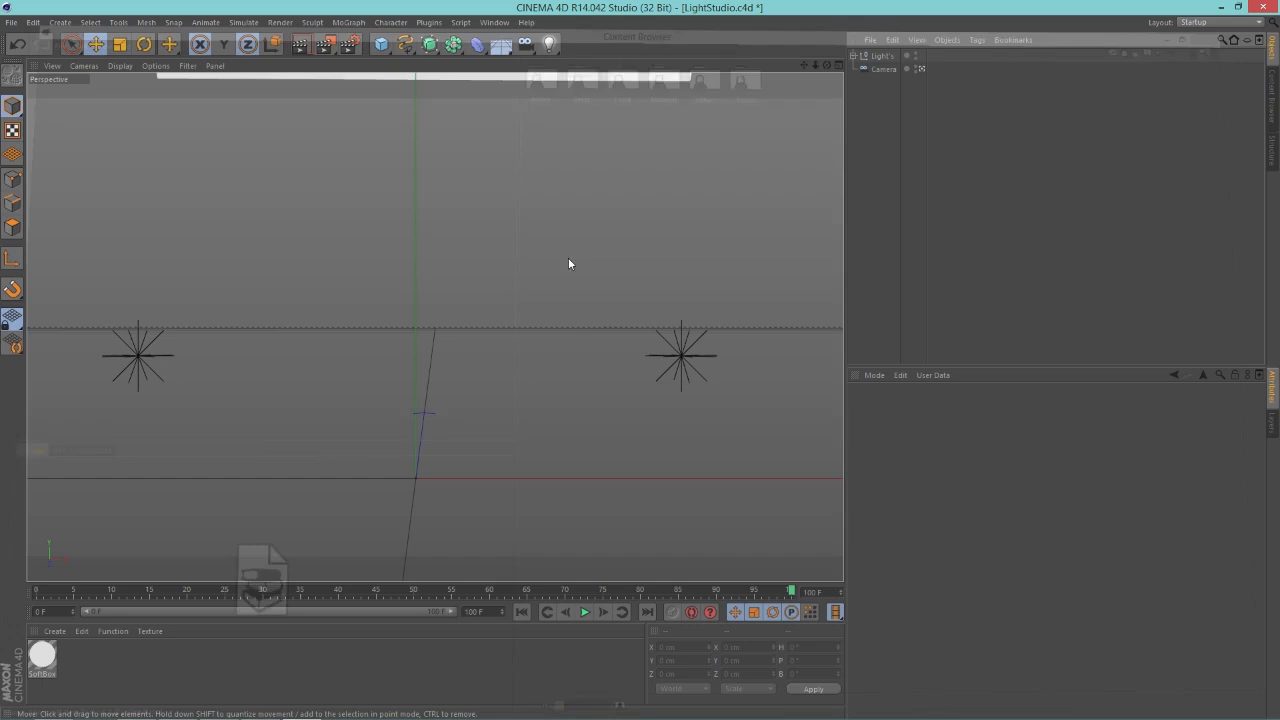